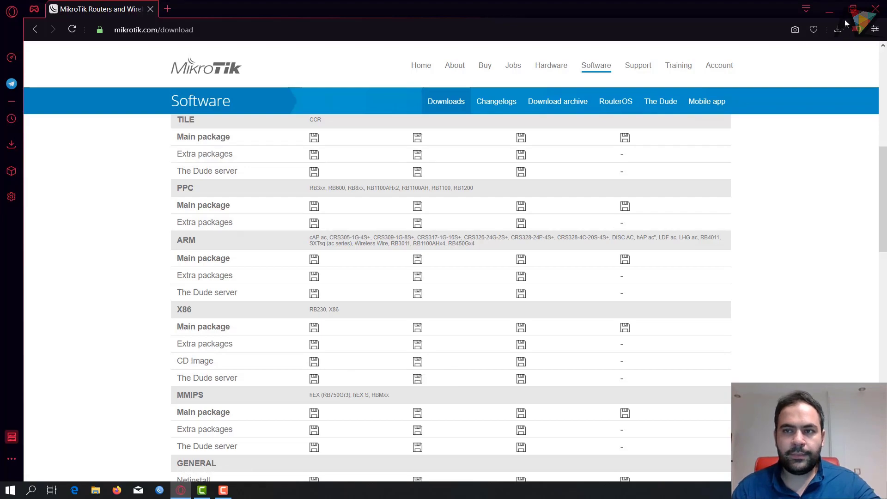
- Minimize the browser and launch VMware Workstation Pro from the desktop
left_click(831, 11)
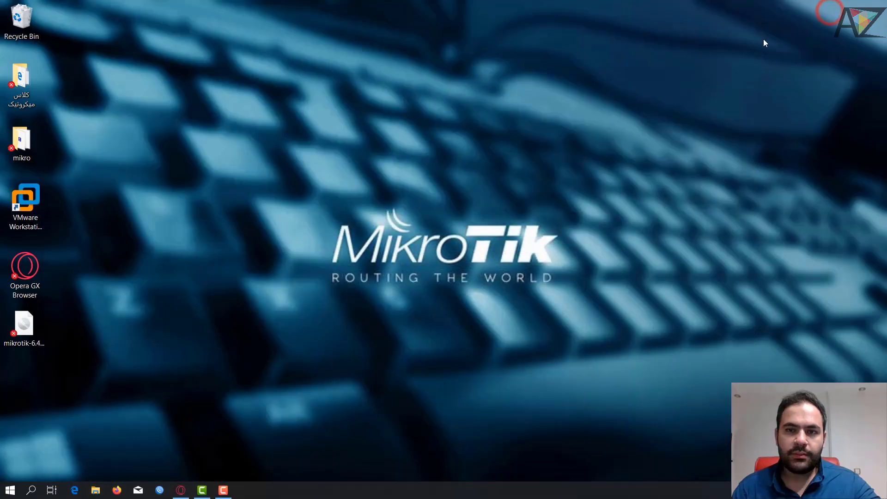
left_click(31, 341)
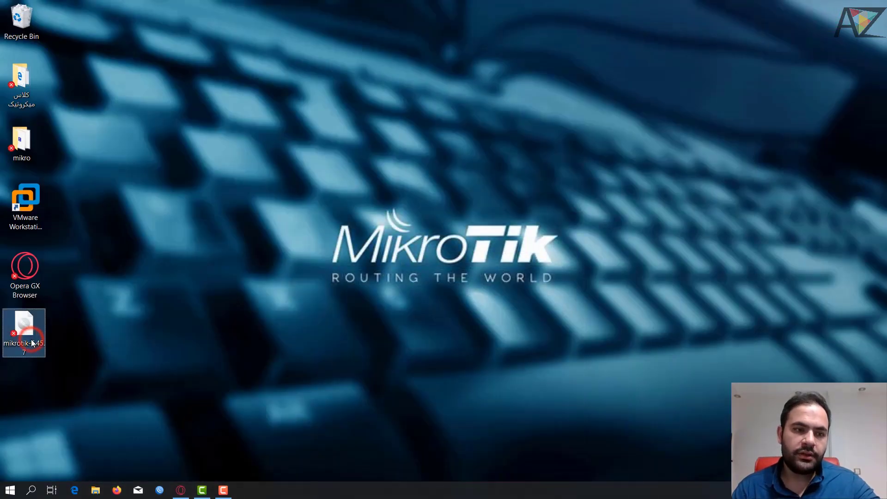
left_click(195, 270)
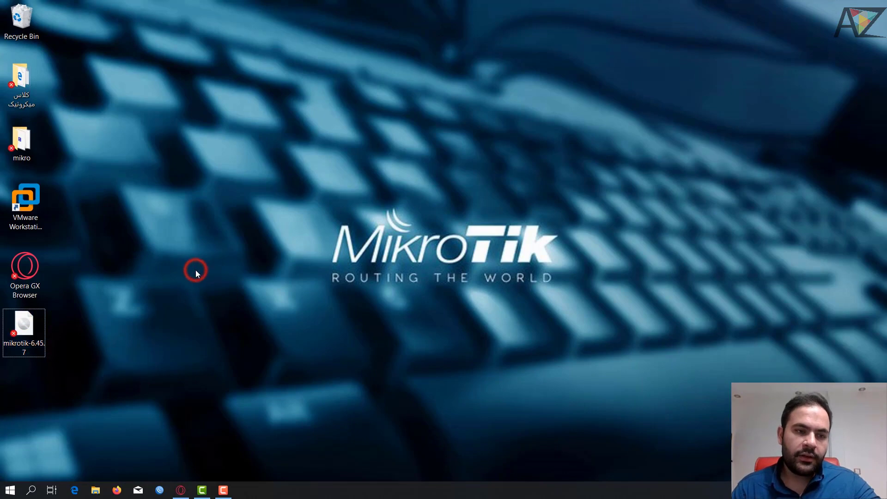
left_click(40, 231)
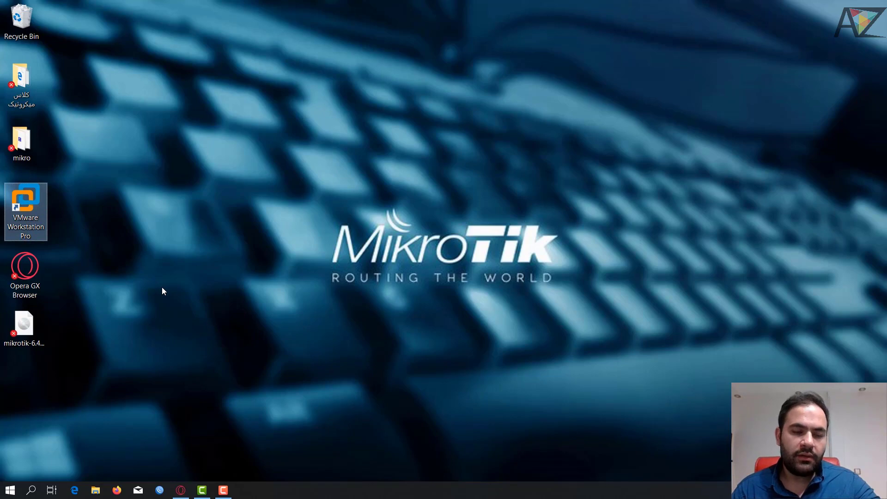
key("Return")
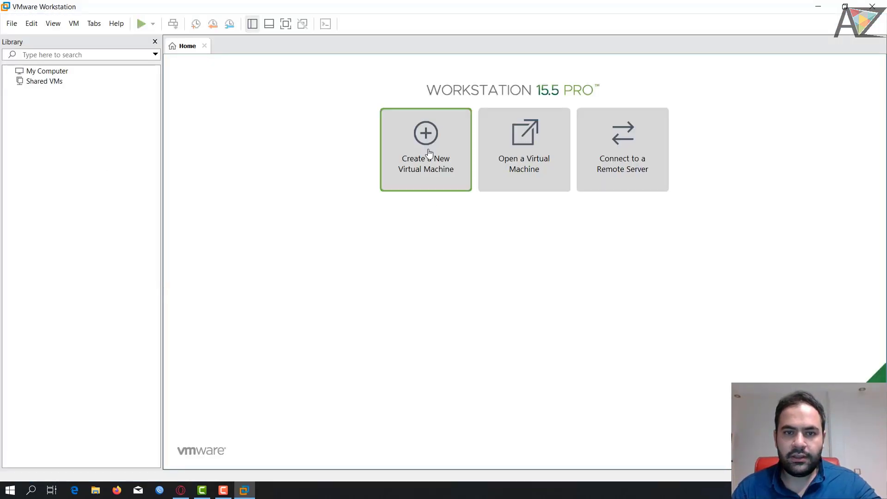
- Start a new virtual machine with the Custom (advanced) configuration and Workstation 15.x hardware compatibility
left_click(426, 135)
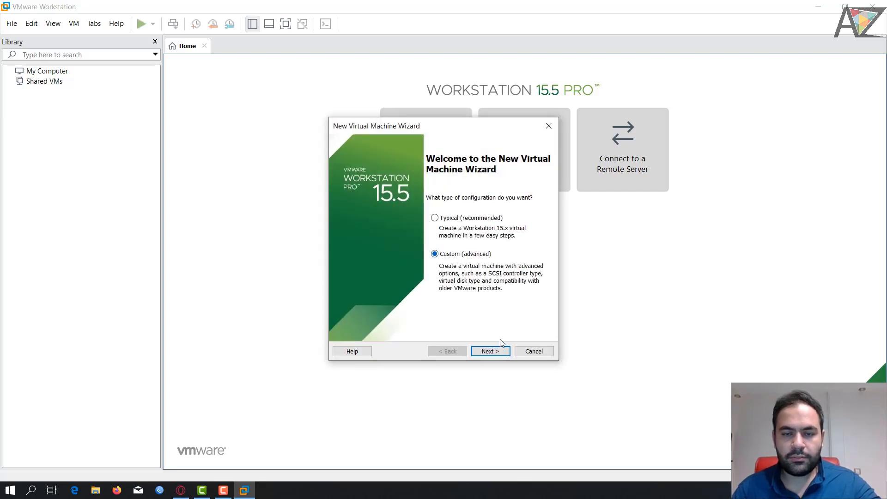
left_click(490, 352)
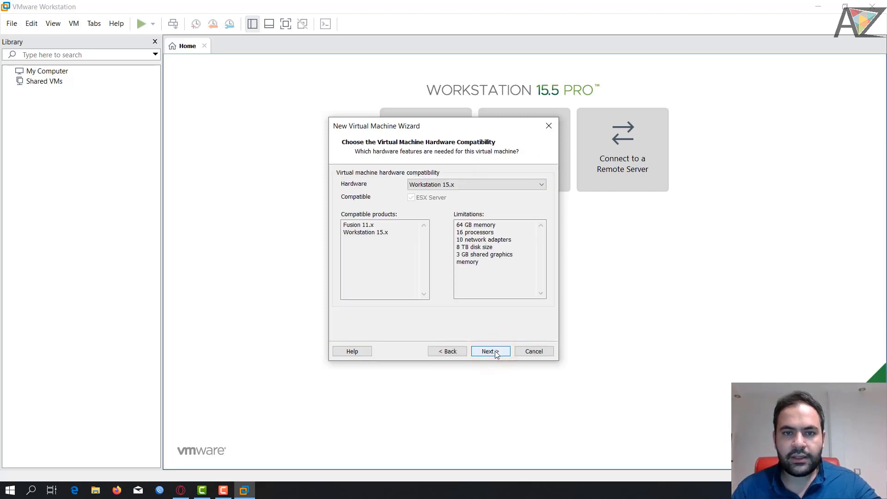
left_click(490, 351)
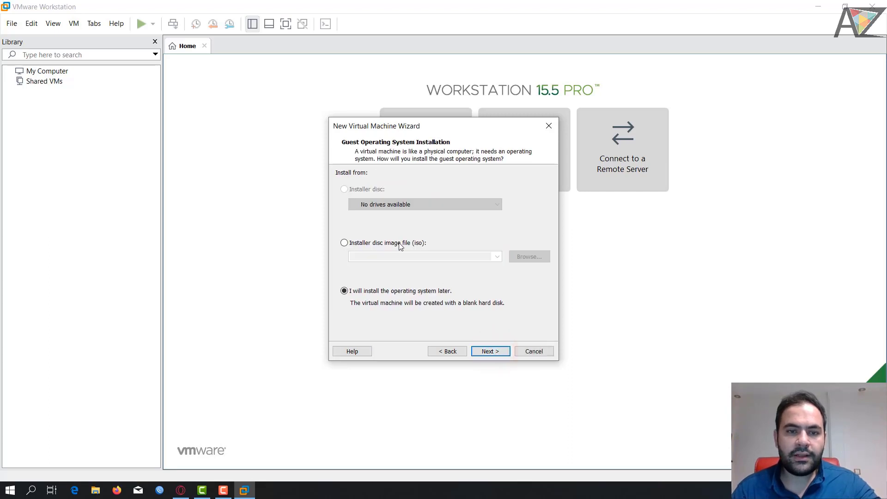
- Choose the mikrotik-6.45.7 ISO from the Desktop as the installer disc image for the guest system
left_click(528, 260)
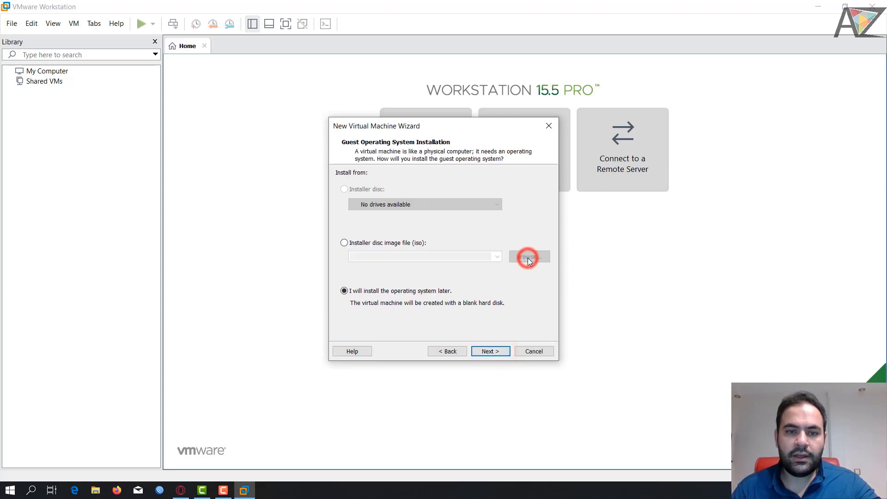
left_click(366, 244)
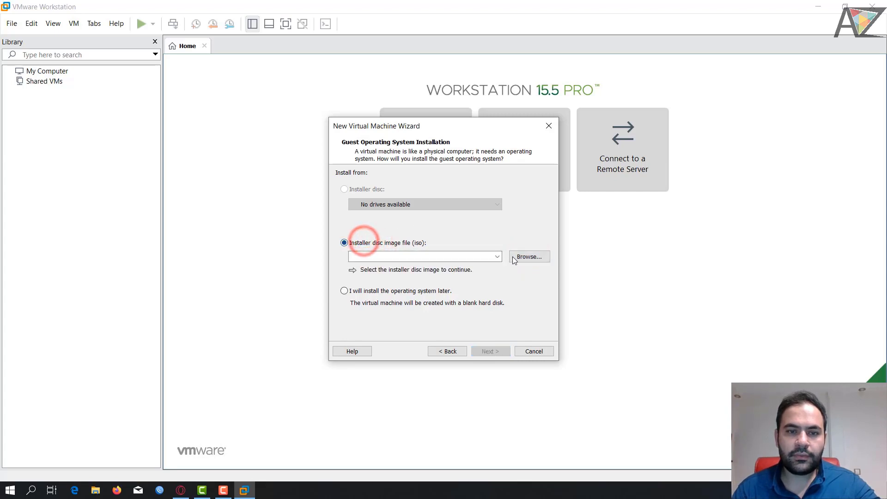
left_click(527, 256)
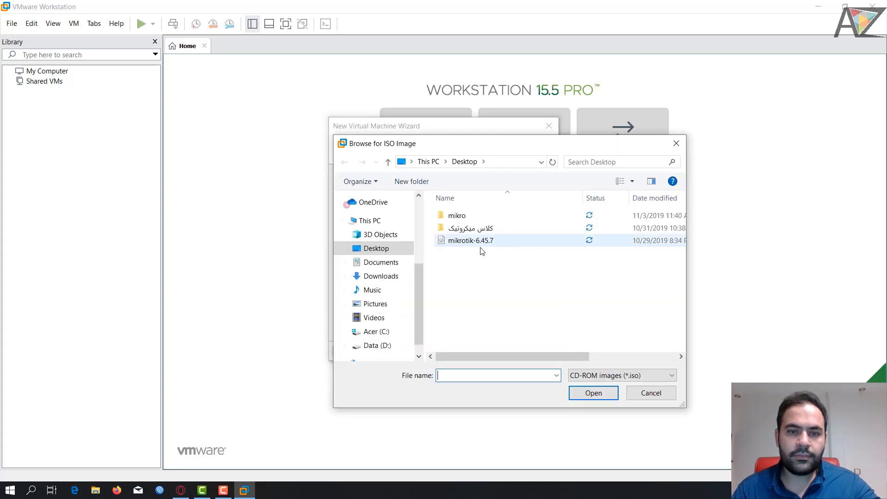
left_click(465, 241)
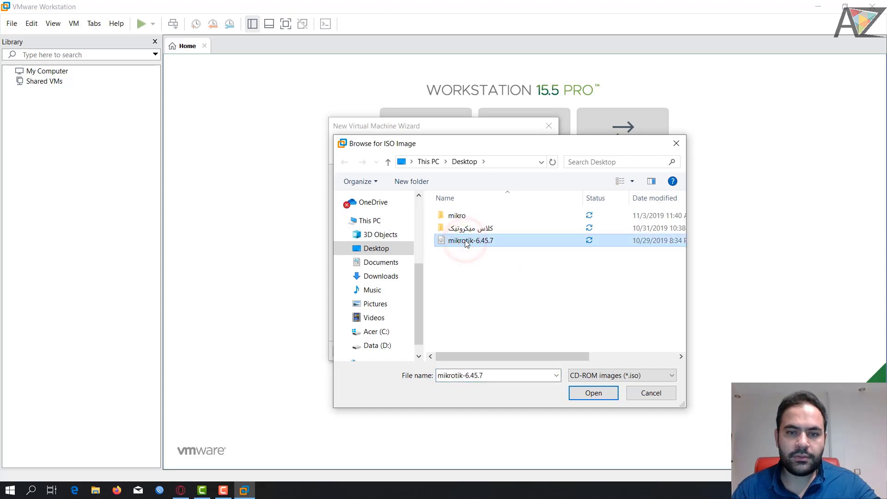
double_click(465, 241)
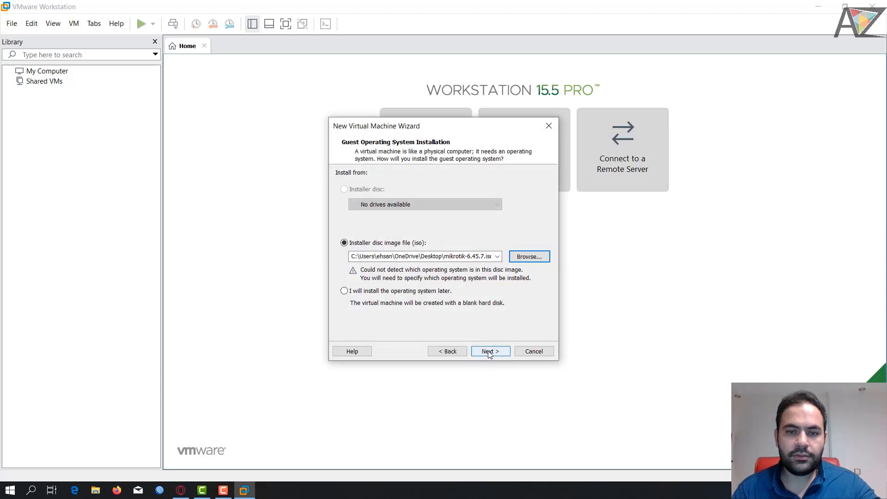
left_click(489, 352)
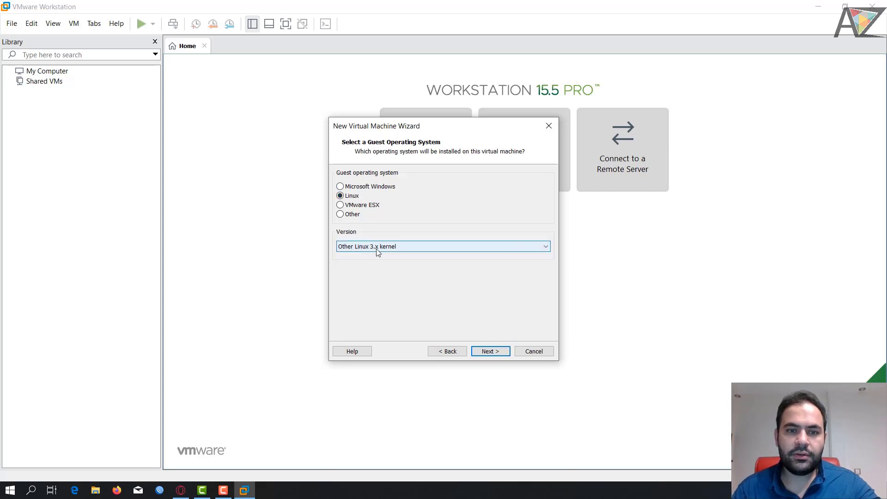
- Accept Other Linux 3.x kernel as guest system, Mikrotik as machine name, one single-core processor and 256 MB of memory
left_click(482, 353)
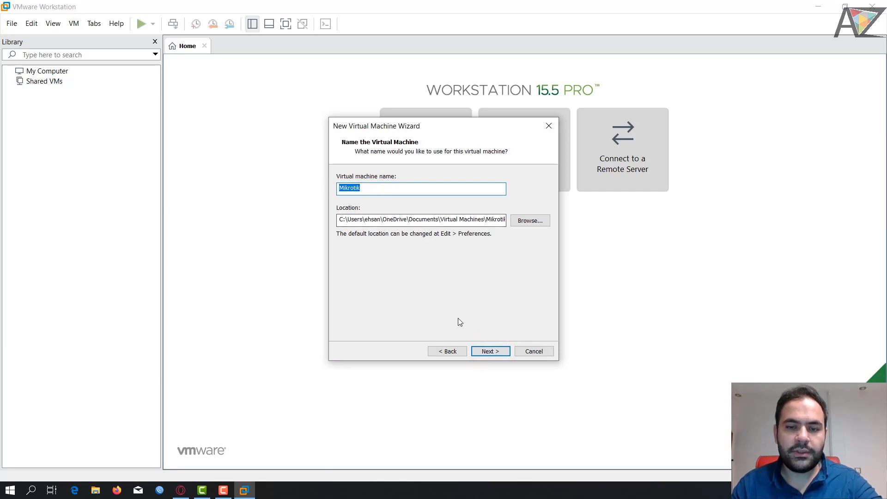
left_click(486, 353)
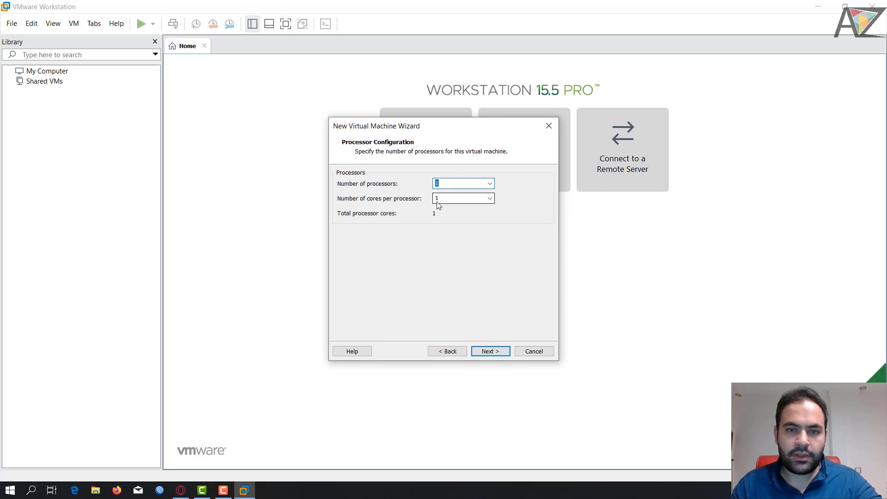
left_click(479, 353)
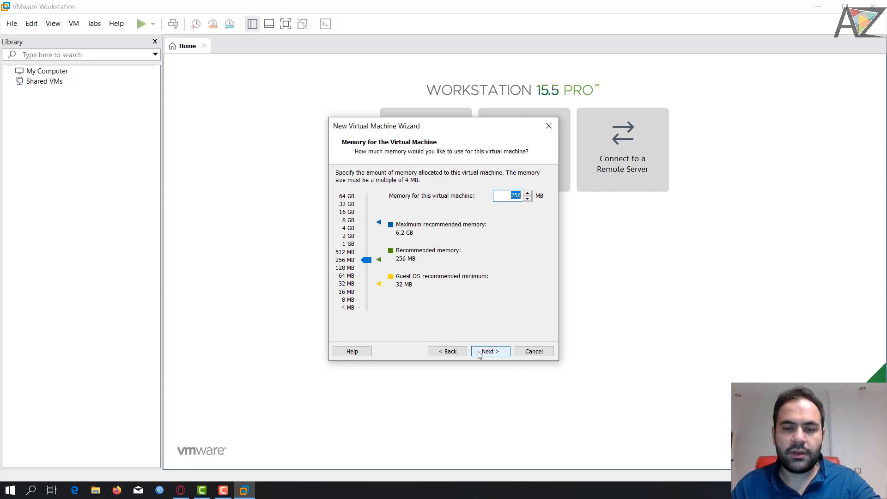
left_click(479, 355)
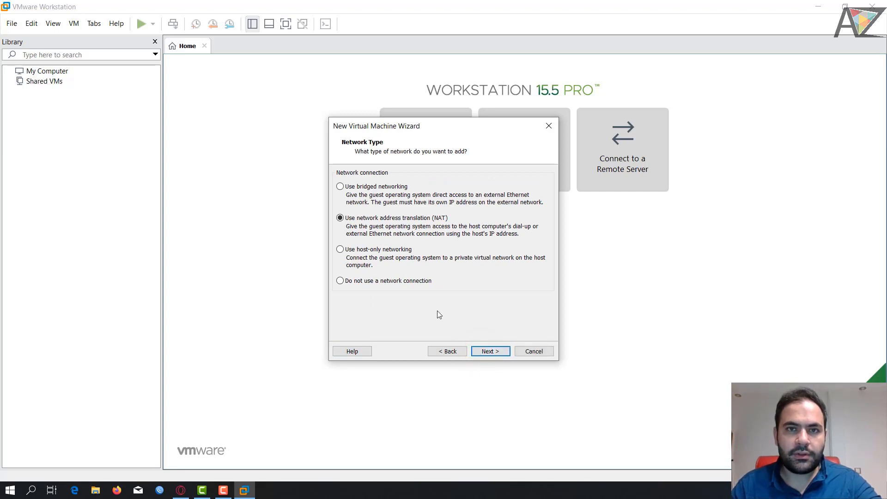
- Set the network type to host-only networking and keep the LSI Logic SCSI controller
left_click(361, 250)
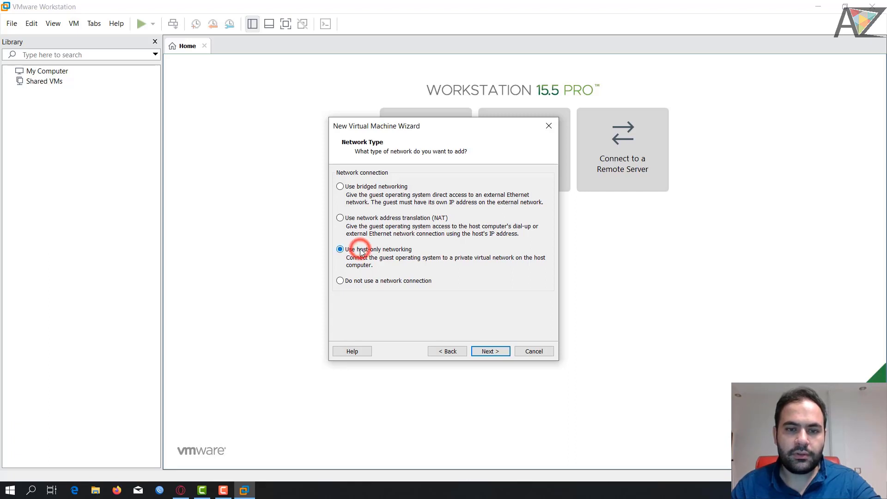
left_click(489, 353)
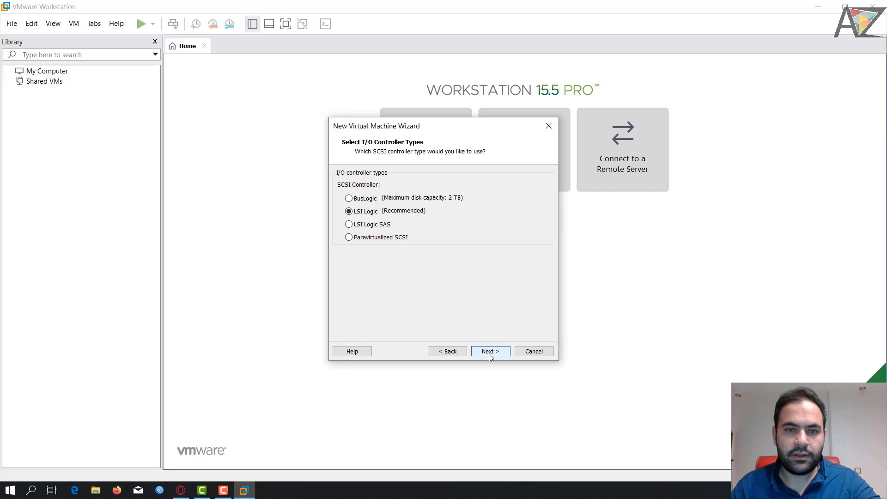
left_click(489, 354)
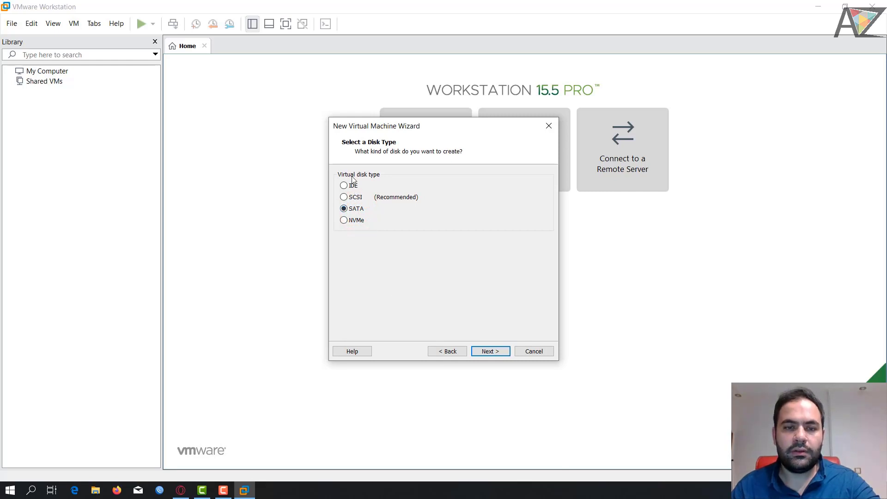
- Create the virtual machine with a 1 GB SATA disk split into multiple files and stored as Mikrotik.vmdk
left_click(491, 353)
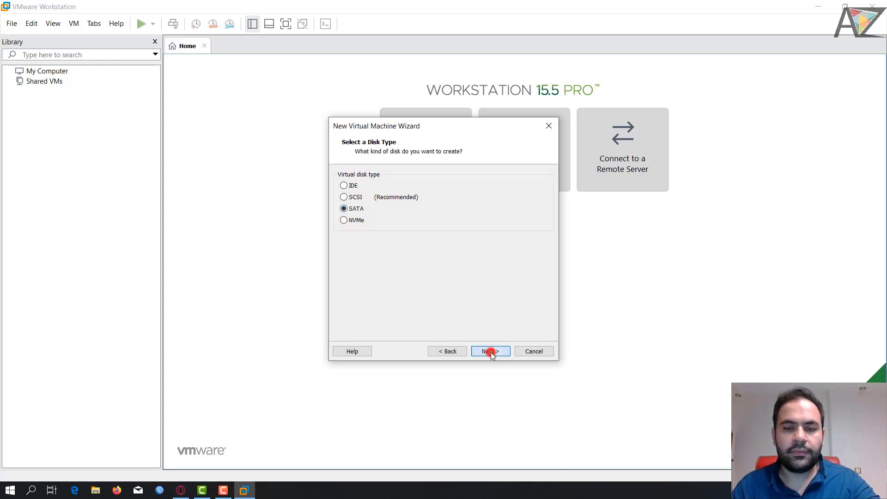
left_click(491, 352)
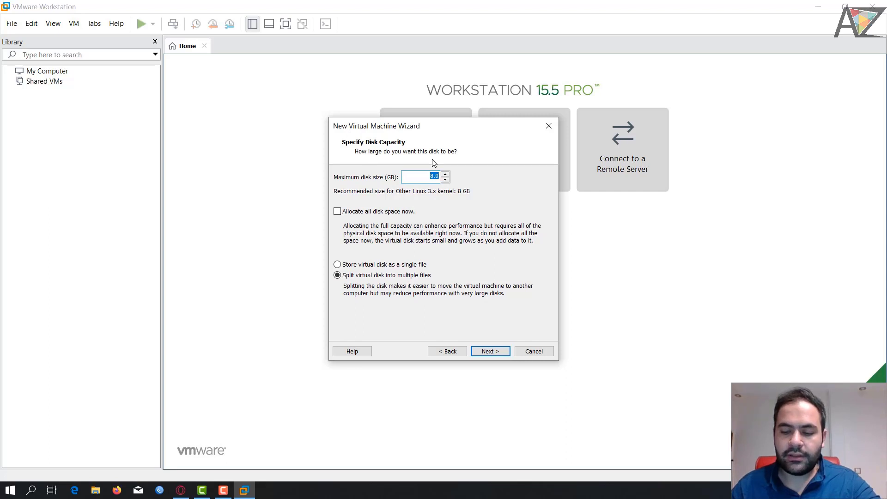
type("1")
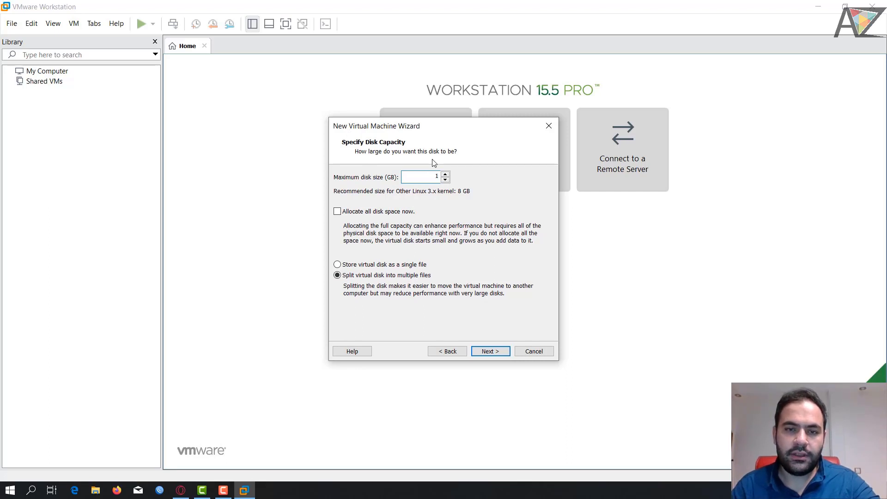
left_click(499, 352)
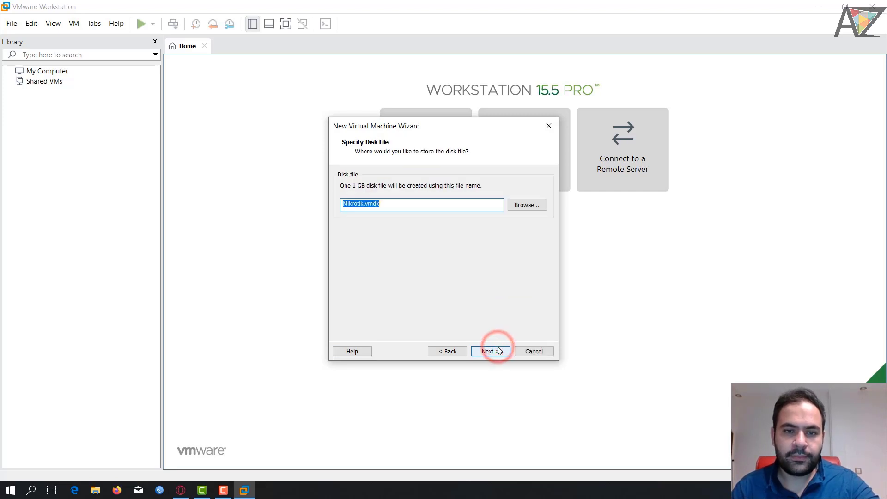
left_click(499, 352)
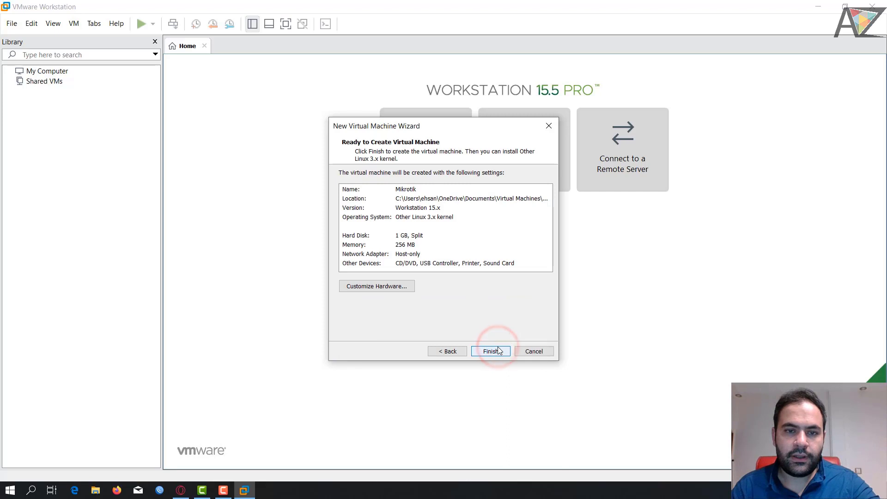
left_click(498, 349)
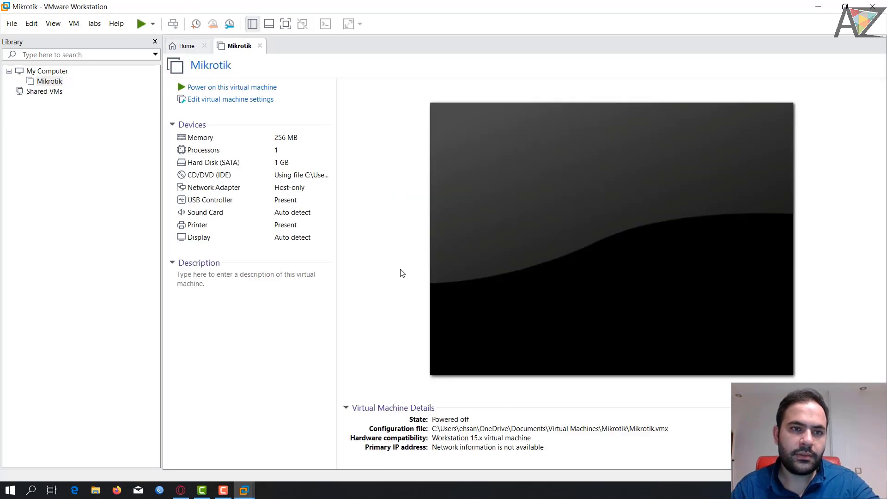
- Power on the Mikrotik virtual machine and stretch its console to fill the screen
left_click(231, 89)
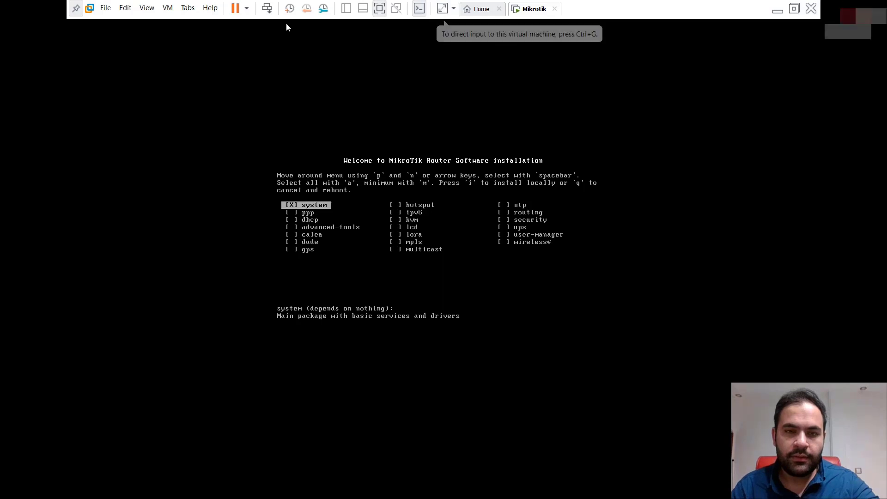
left_click(441, 8)
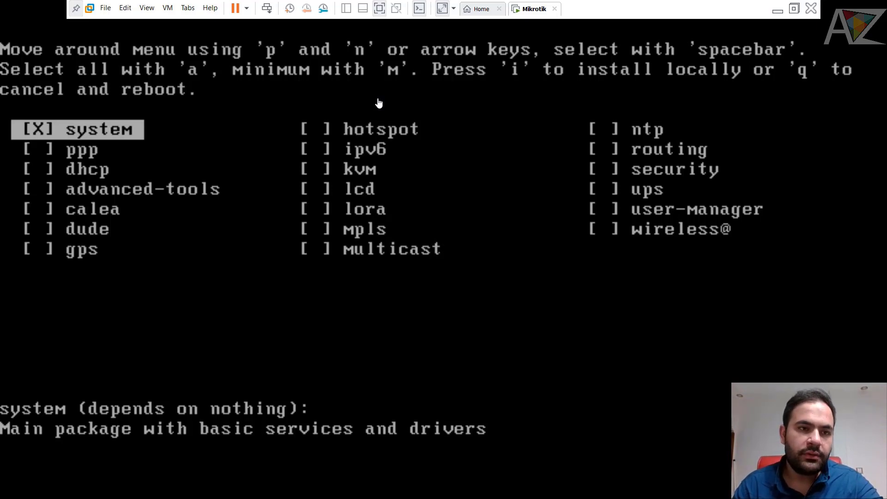
- Look through the descriptions of the installer's packages from system down to gps
left_click(298, 160)
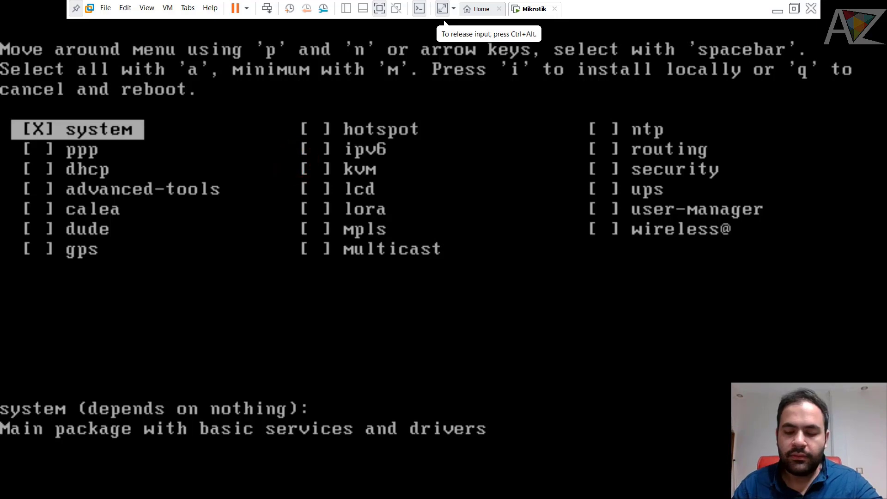
key("Down")
key("Down")
key("Down")
key("Up")
key("Up")
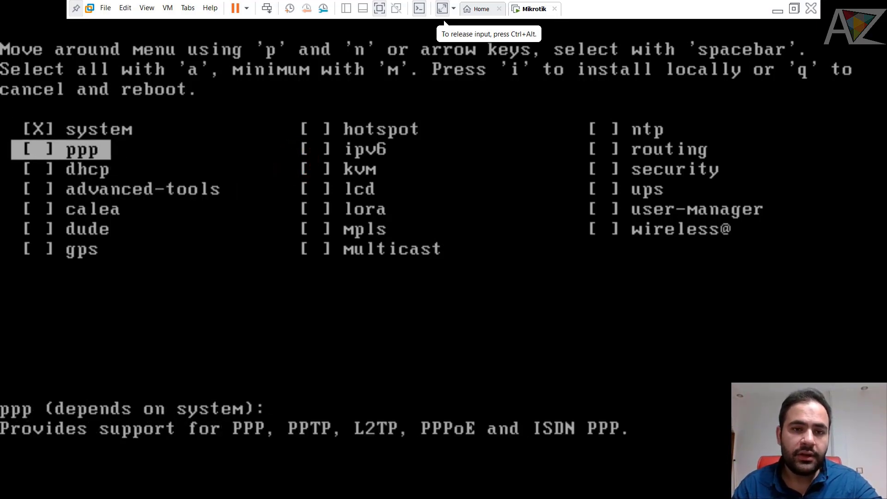
key("Down")
key("Down")
key("Up")
key("Up")
key("Down")
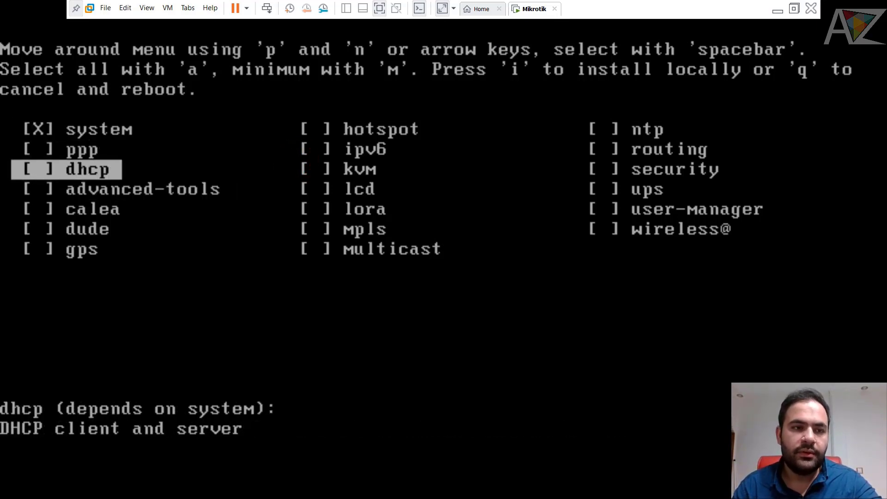
key("Down")
key("Down")
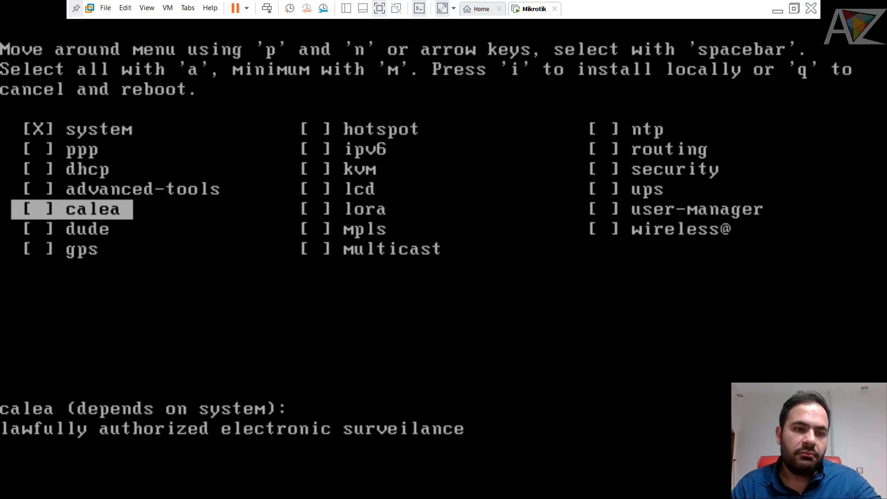
key("Up")
key("Up")
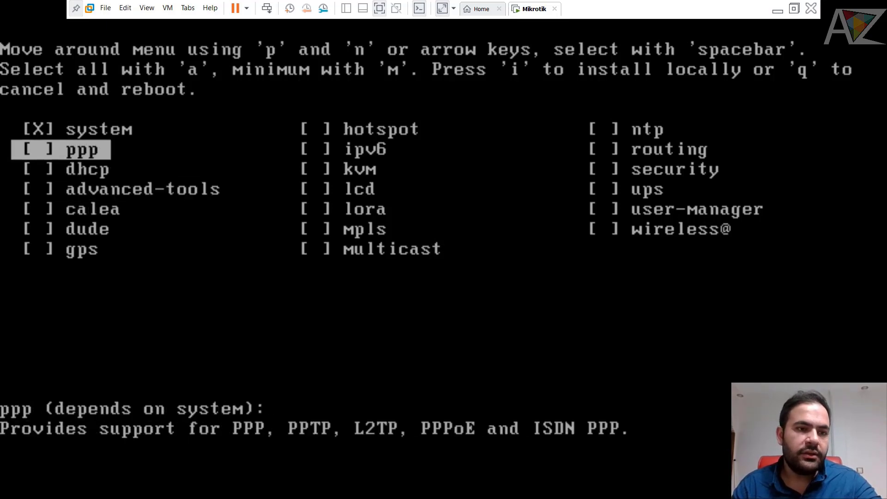
key("Down")
key("Down")
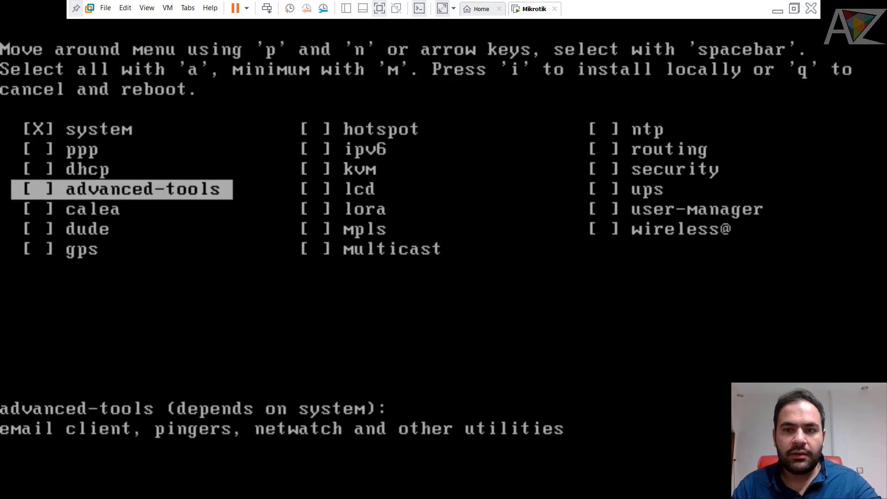
key("Down")
key("Down")
key("Down")
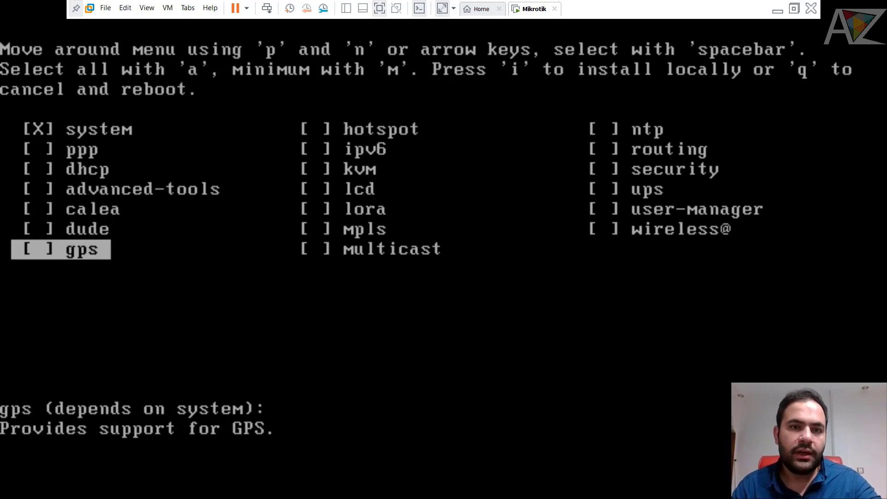
key("Up")
key("Up")
key("Up")
key("Up")
key("Up")
key("Down")
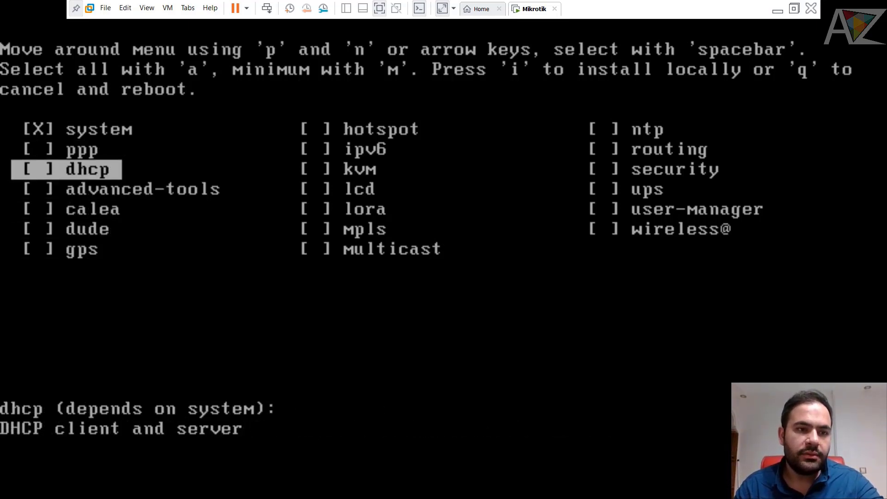
key("Down")
key("Down")
key("Down")
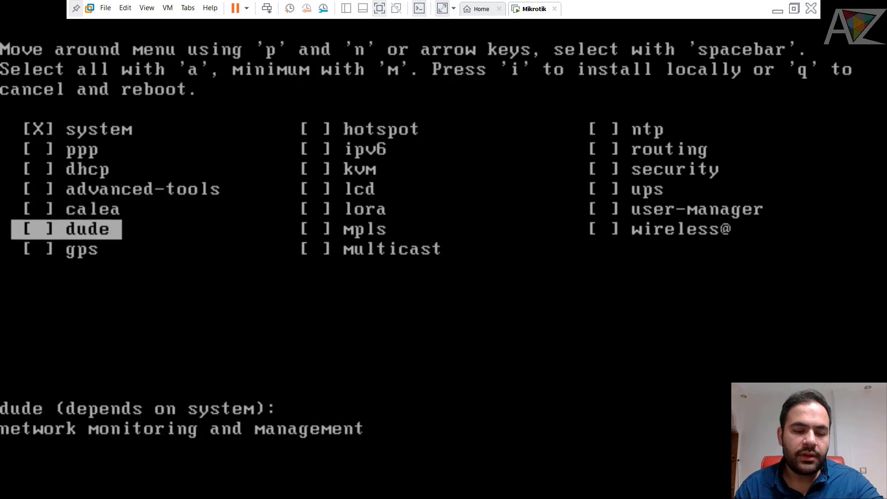
- Mark all packages for installation at once and clear that selection again
key("a")
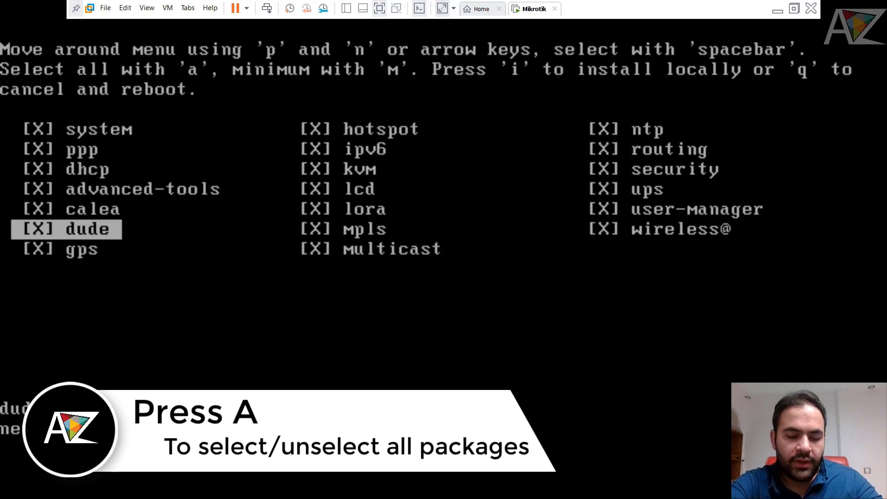
key("a")
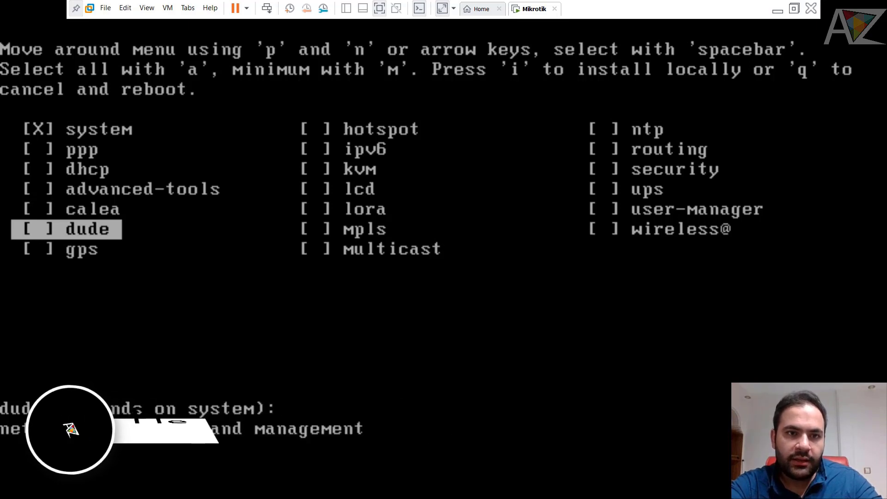
- Mark the ppp, dhcp and advanced-tools packages for installation
key("Up")
key("Up")
key("Up")
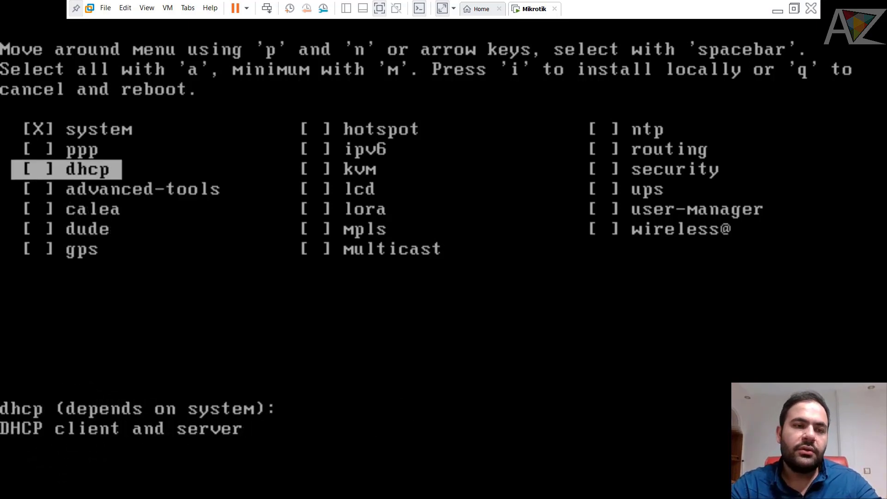
key("Up")
key("space")
key("Down")
key("space")
key("Down")
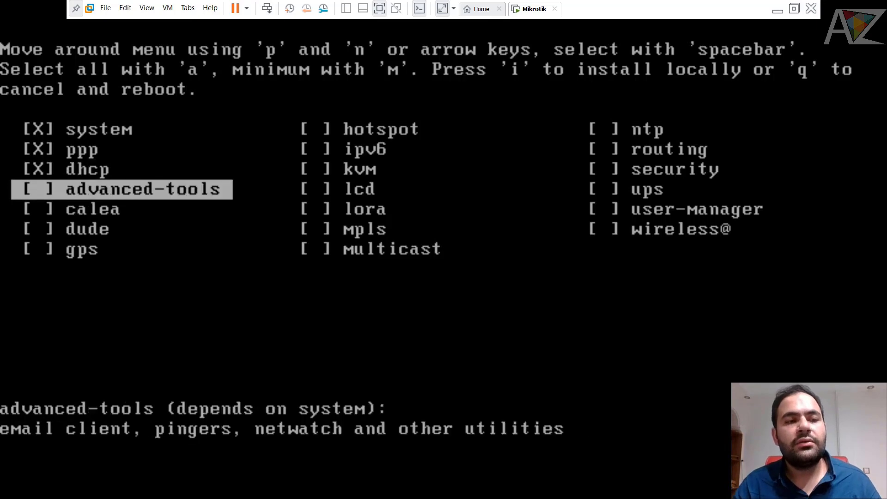
key("Down")
key("Up")
key("space")
key("Down")
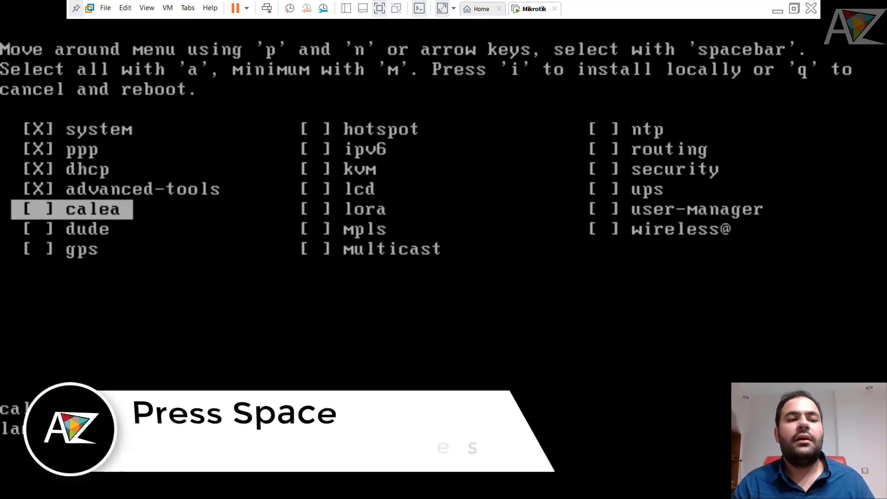
- Mark the hotspot and ipv6 packages for installation
key("Down")
key("Right")
key("Up")
key("Up")
key("Up")
key("Up")
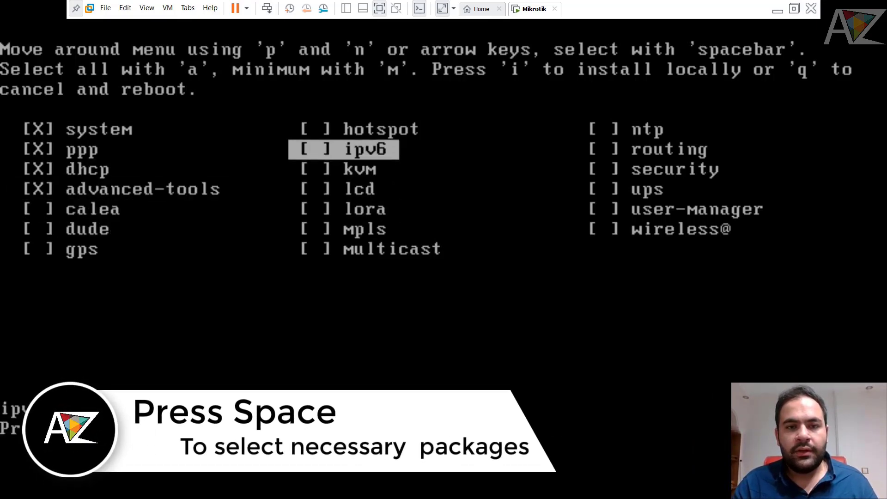
key("Up")
key("space")
key("Down")
key("space")
- Mark the mpls and multicast packages for installation
key("Down")
key("Down")
key("Down")
key("Down")
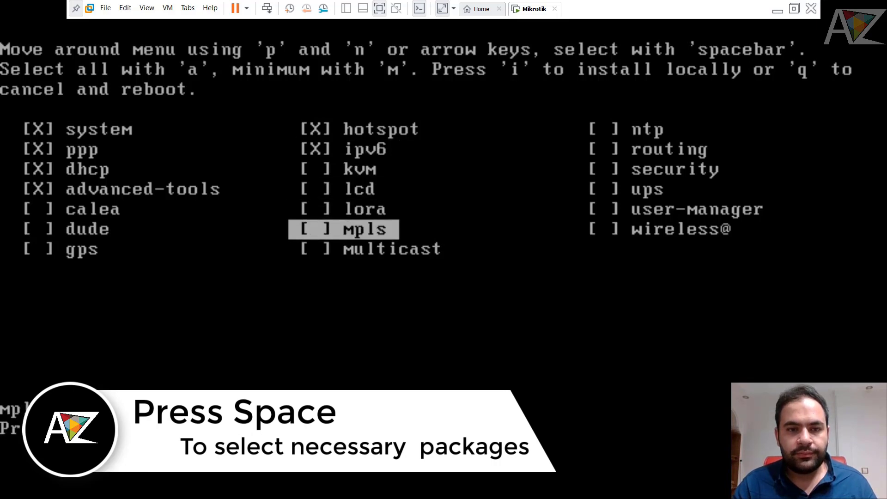
key("space")
key("Down")
key("space")
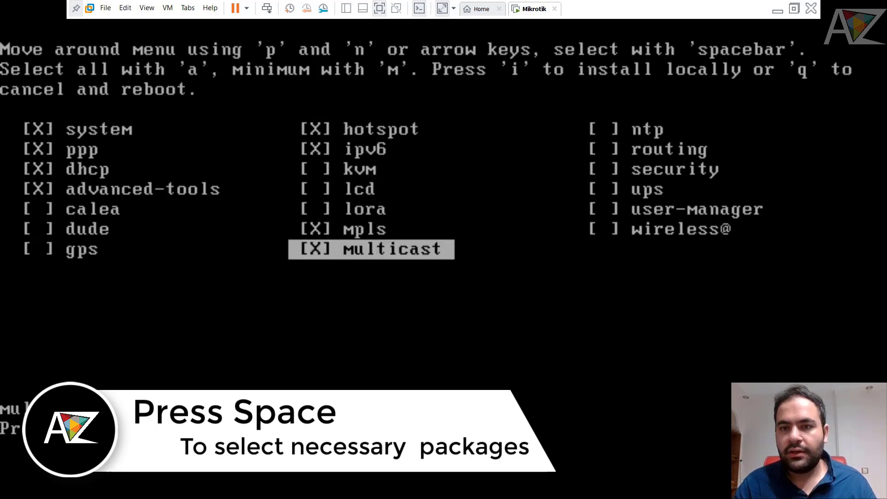
- Mark the routing and user-manager packages for installation
key("Right")
key("Up")
key("Up")
key("Up")
key("Up")
key("space")
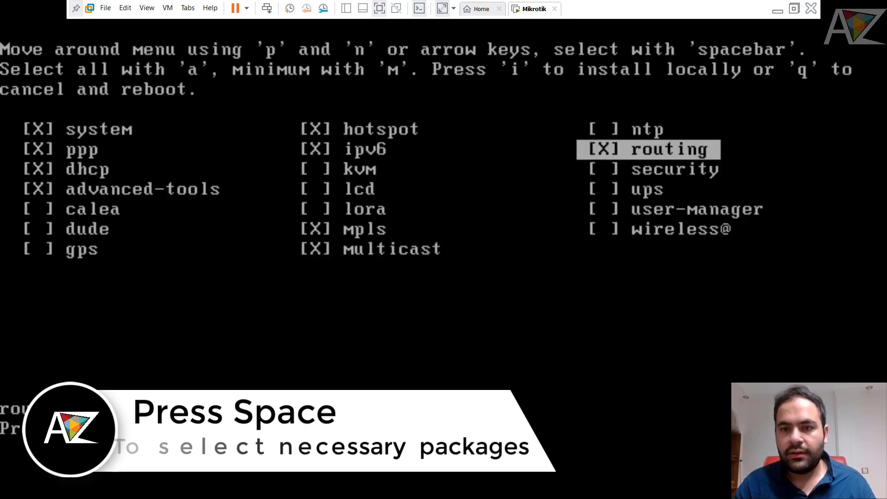
key("Down")
key("Down")
key("Down")
key("space")
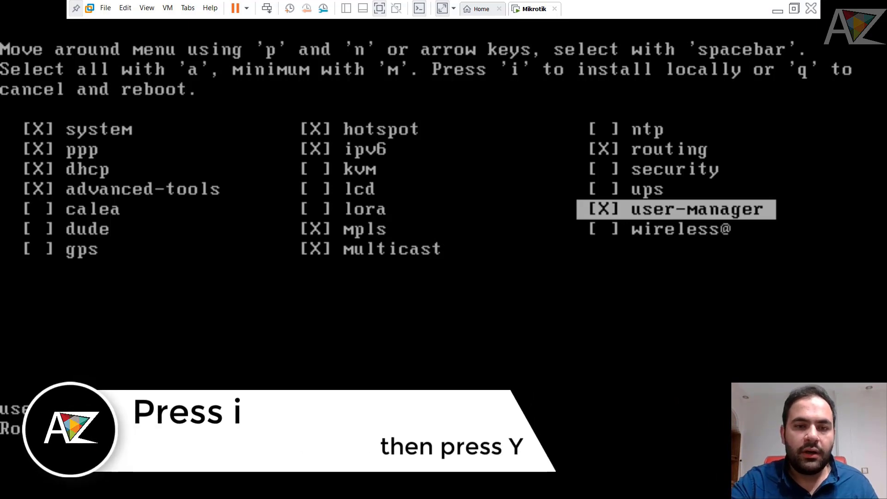
- Install the marked packages locally, agreeing to keep the old configuration and erase the disk, and reboot the machine
key("i")
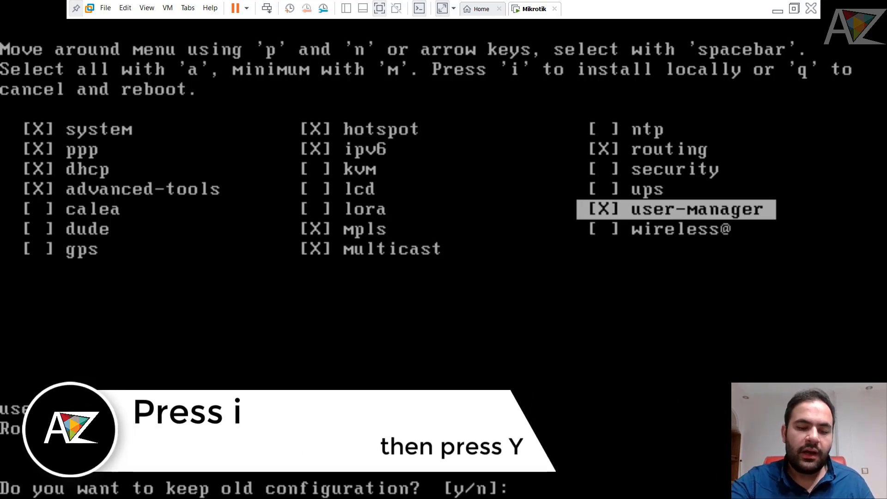
key("y")
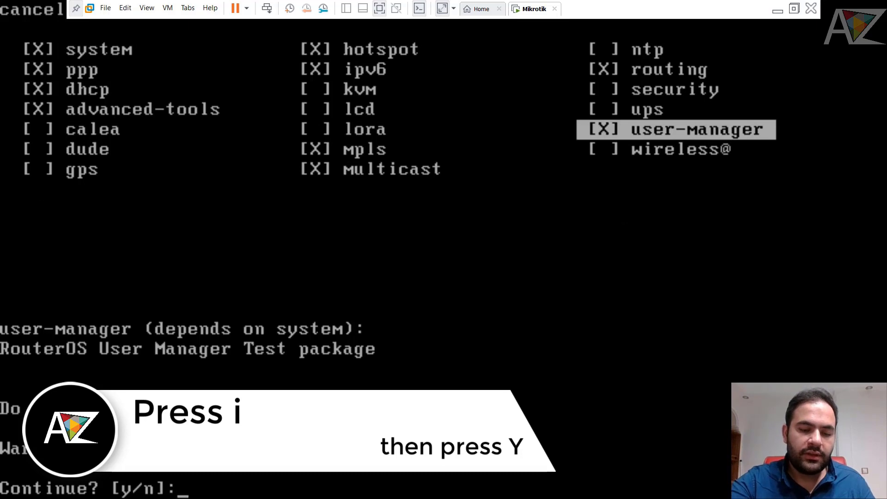
key("y")
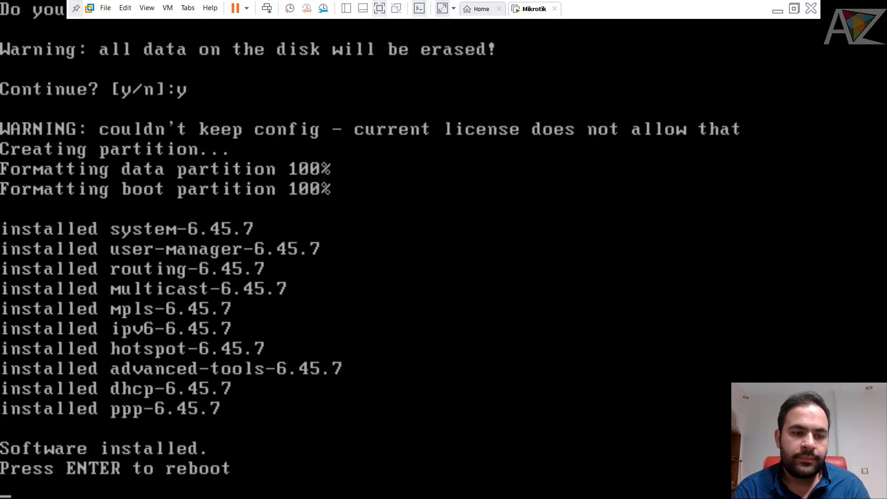
key("Return")
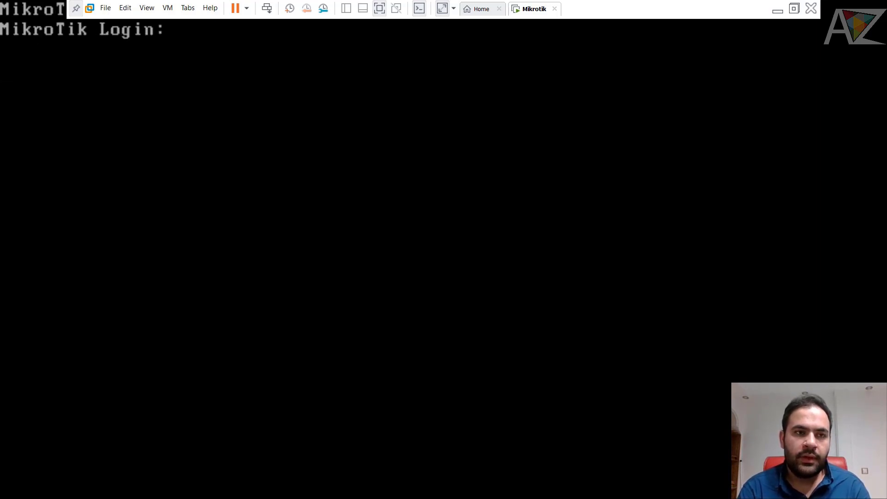
- Log in to the MikroTik console as admin with an empty password
left_click(70, 429)
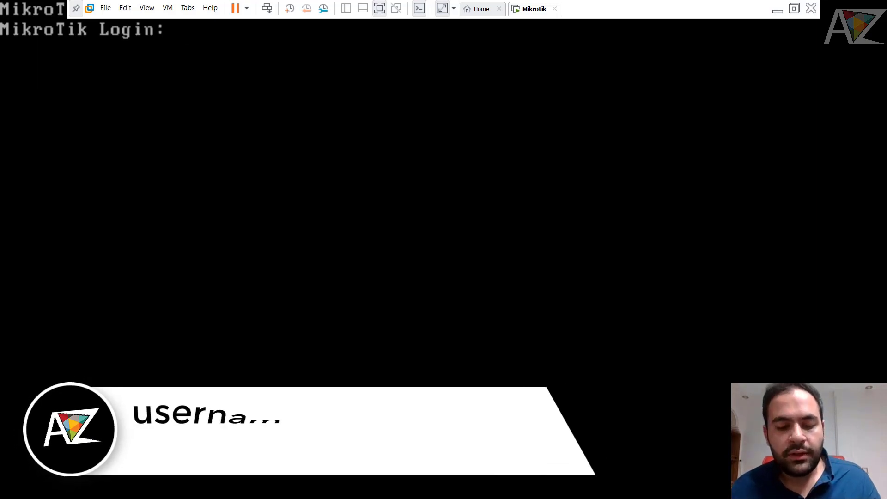
type("adm")
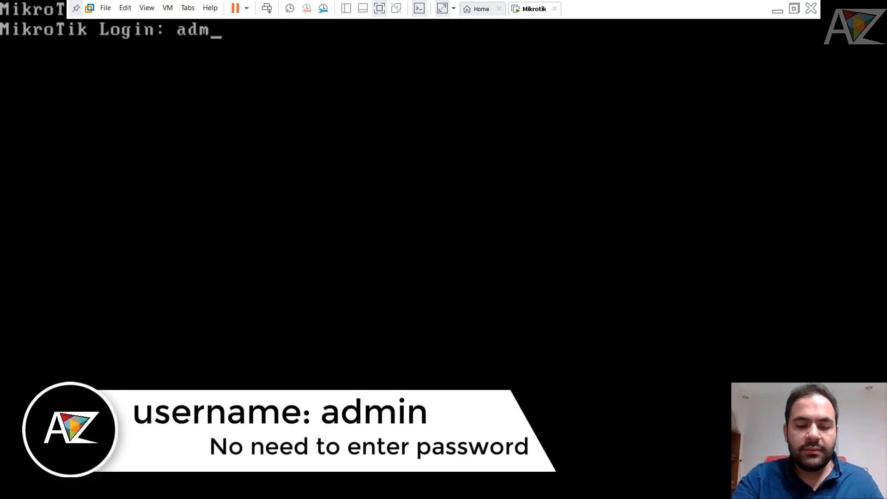
type("in")
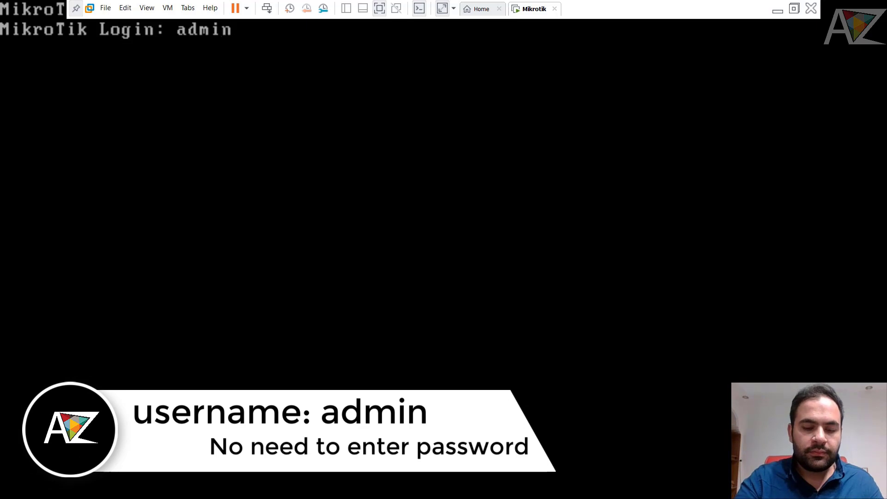
key("Return")
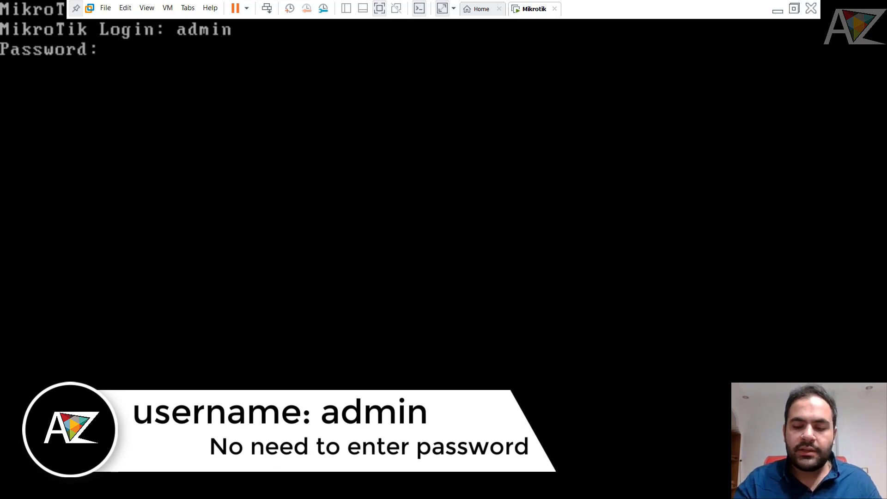
key("Return")
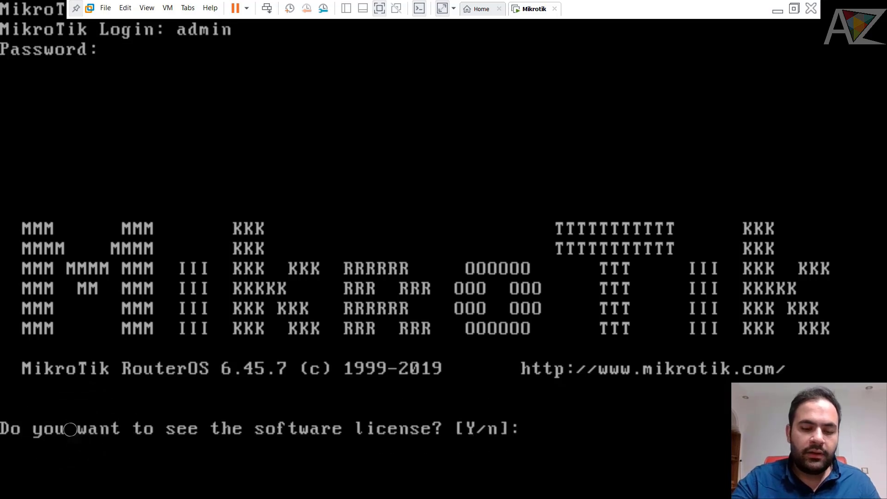
- Decline viewing the software license and continue past the software key notice to the command prompt
type("n")
key("Return")
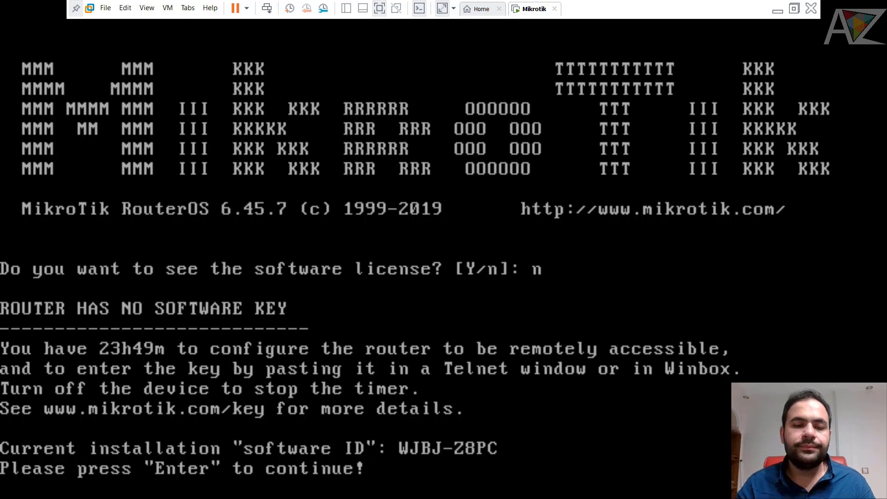
key("Return")
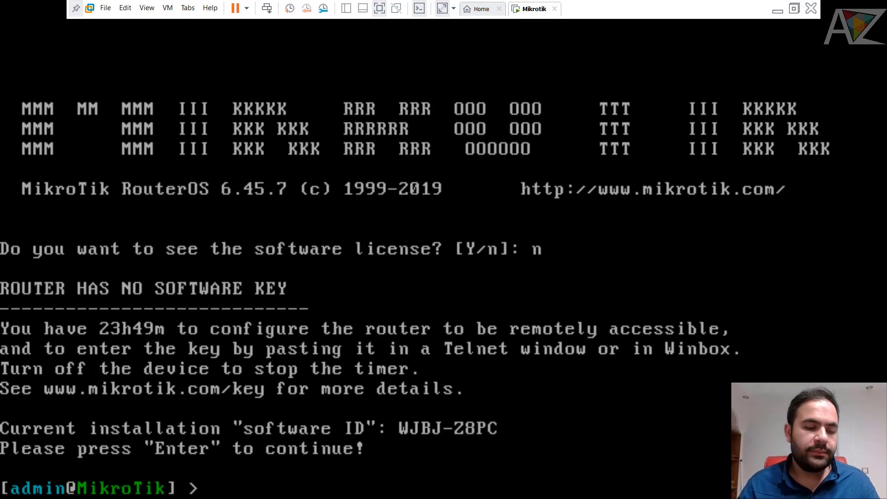
- Add the IP address 192.168.1.1/24 to the router's ether1 interface with the ip address add command
type("ip")
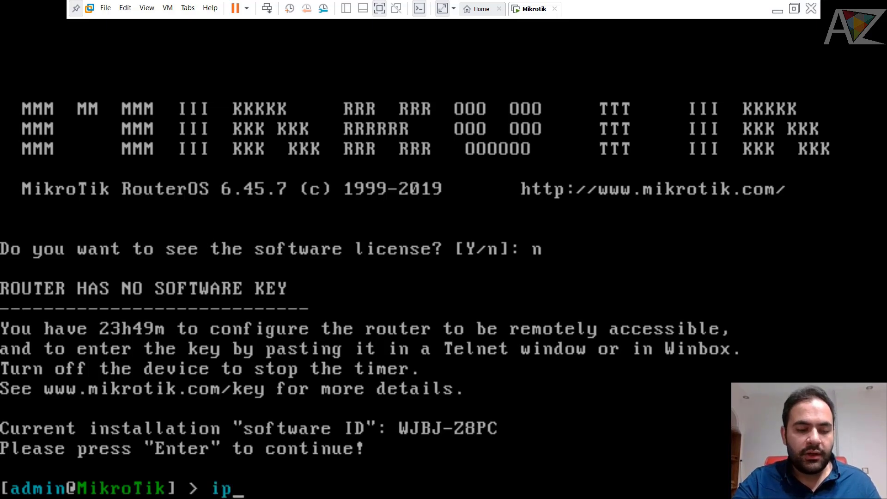
type(" address ")
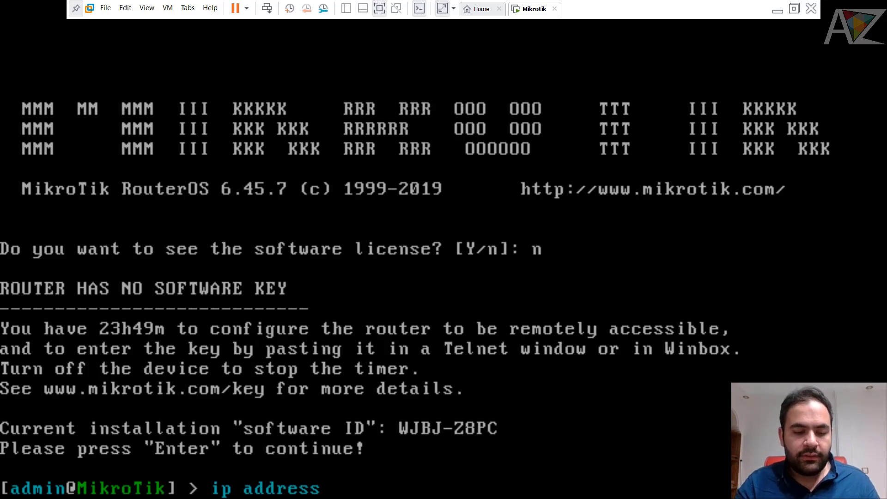
type("add ")
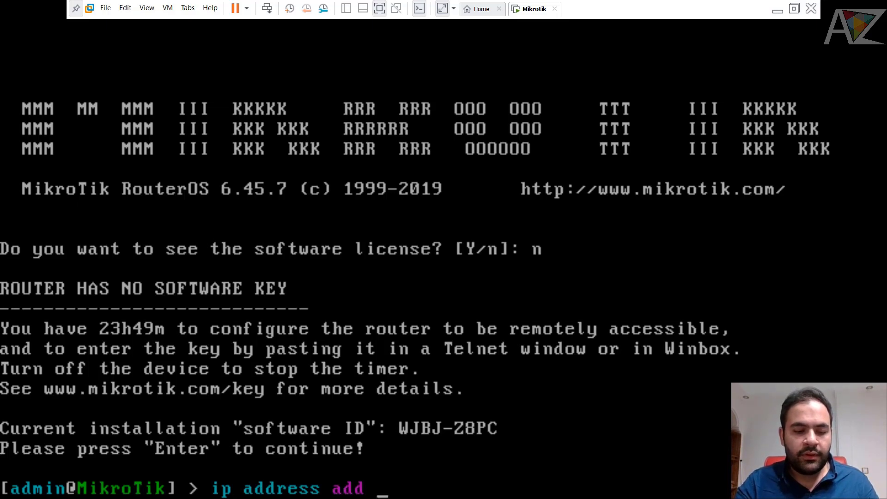
type("ad")
key("Tab")
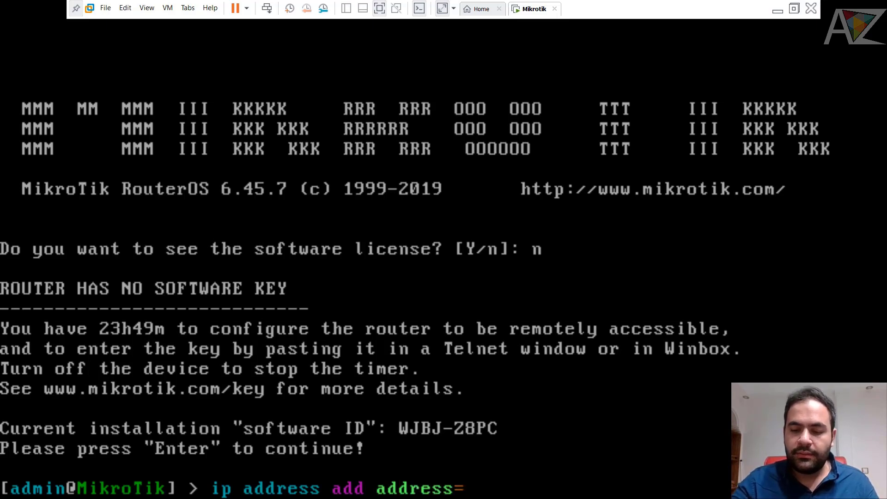
type("192.168.")
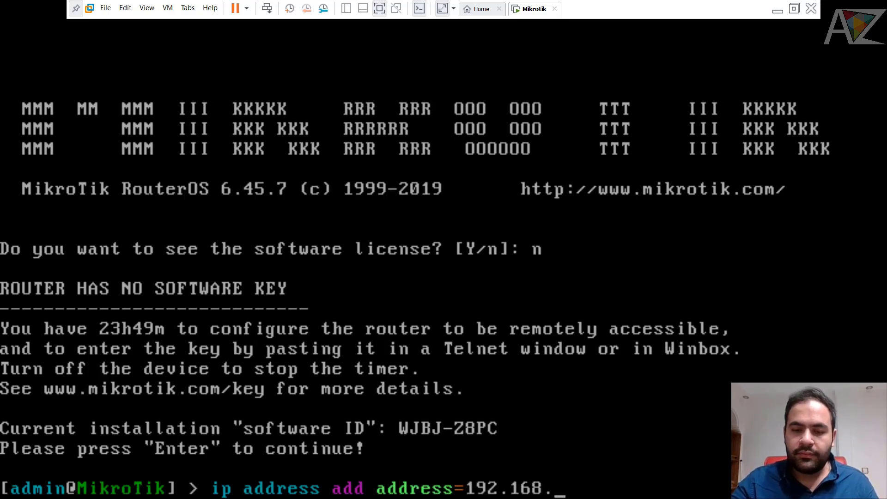
type("1.1")
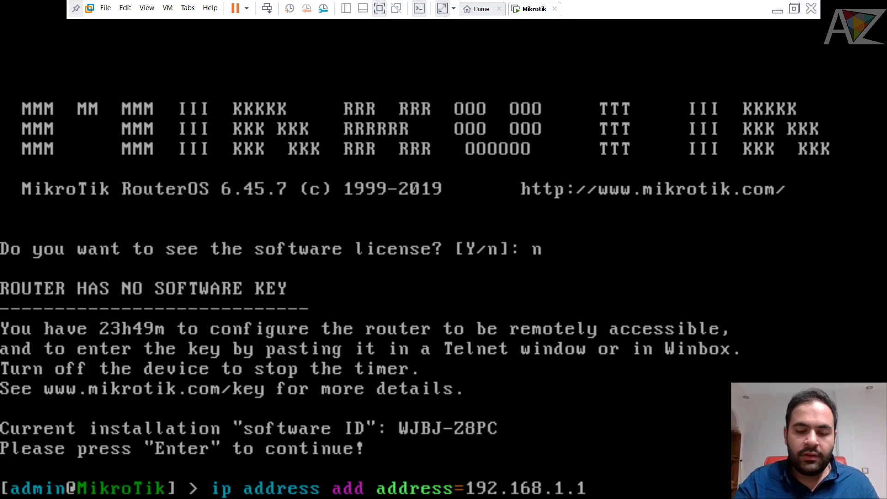
type("/24")
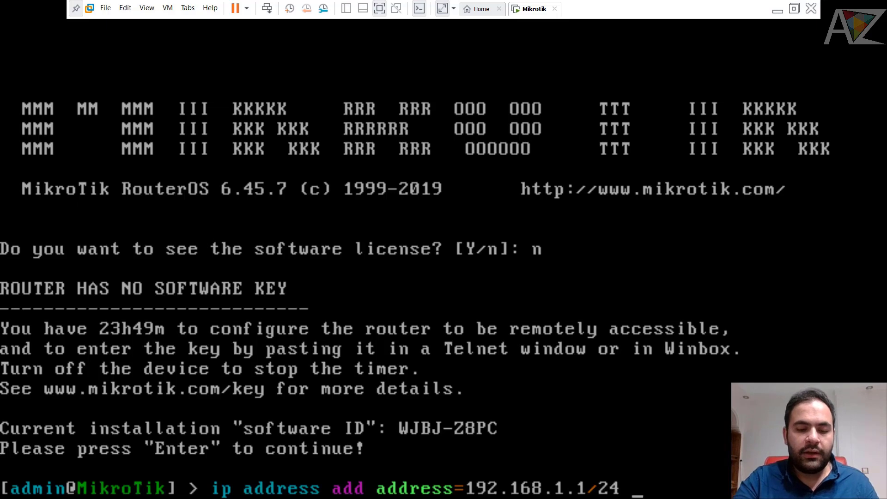
type(" interface")
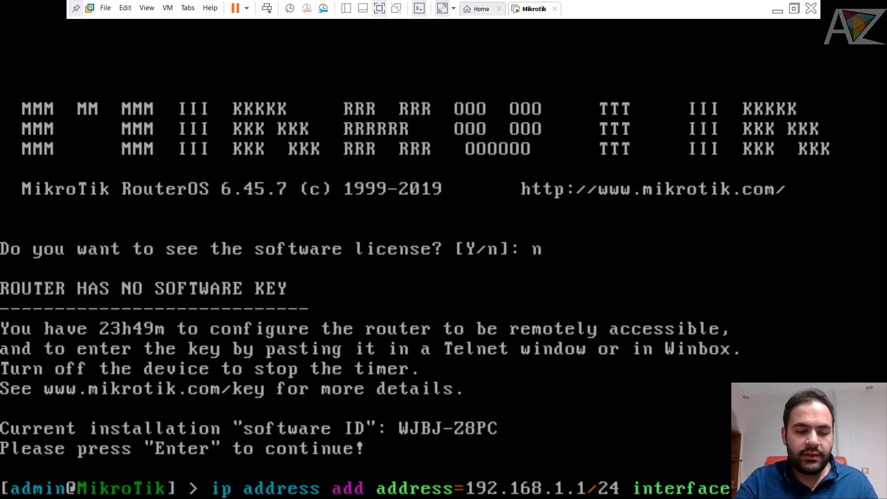
key("Return")
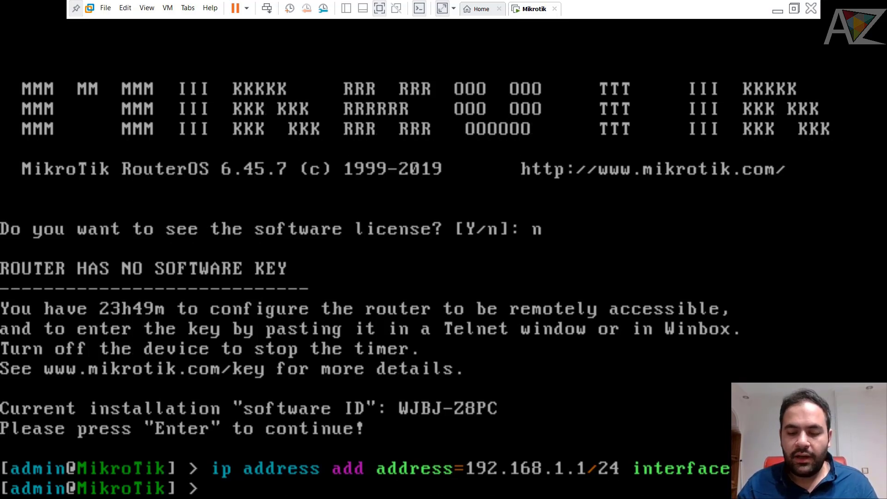
- List the router's configured IP addresses with the ip address print command
type("ip")
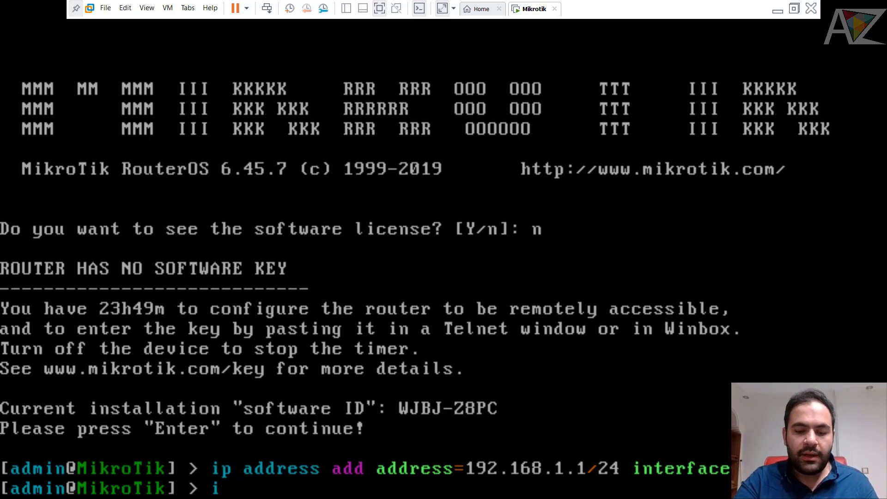
type(" address ")
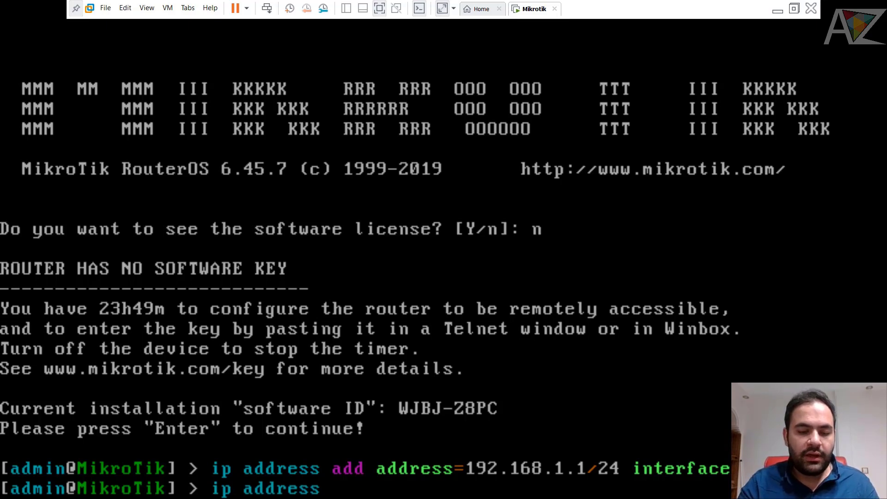
type("print")
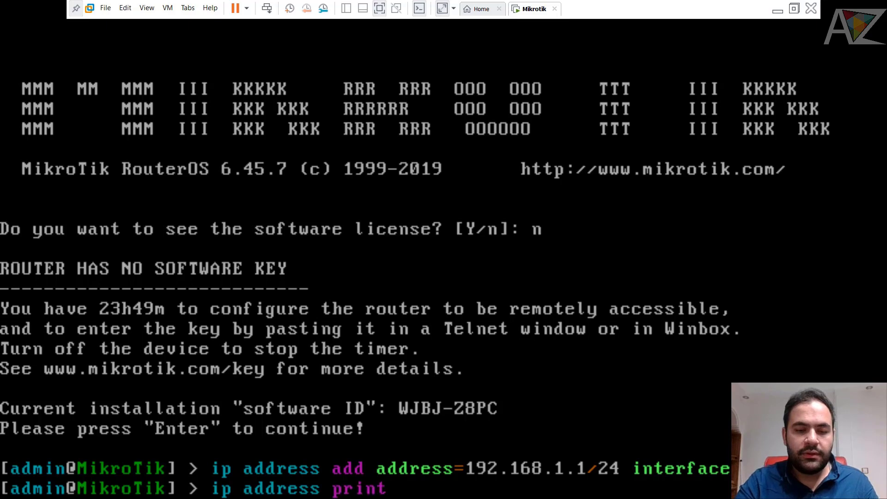
key("Return")
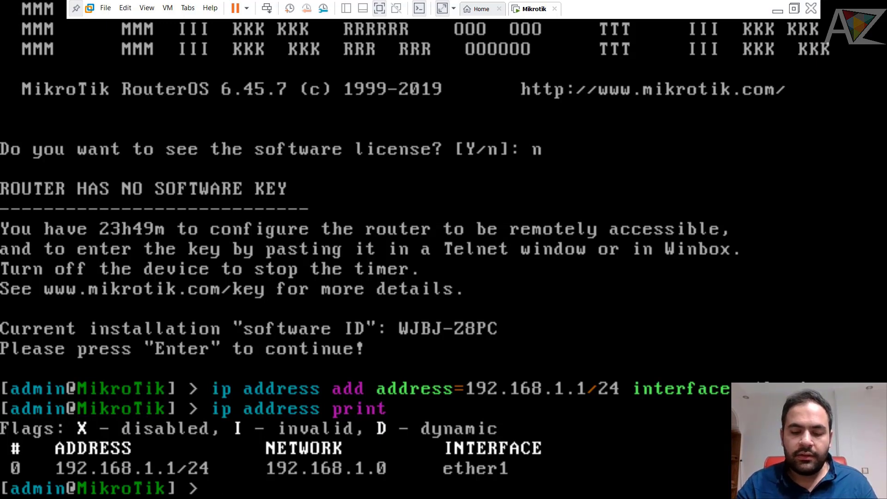
- Switch to WinBox, connect to the neighbor 00:0C:29:03:48:9B as admin with an empty password, and close the welcome notice and file list
left_click(778, 8)
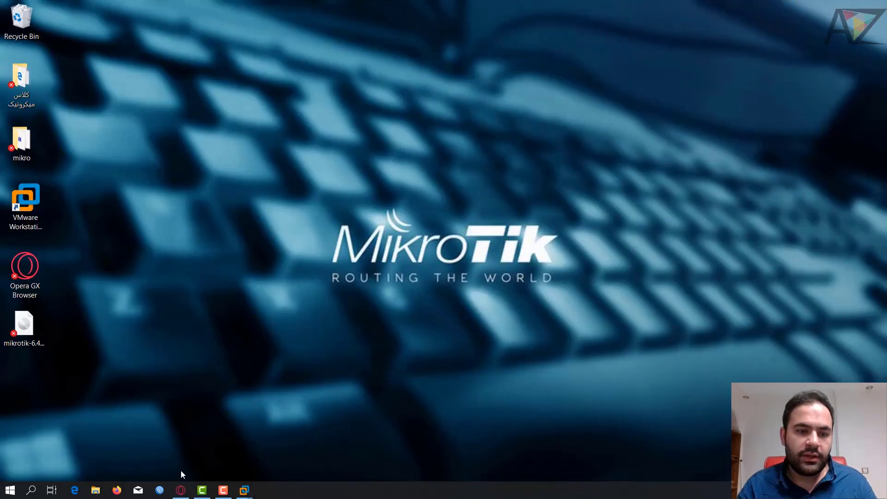
left_click(160, 490)
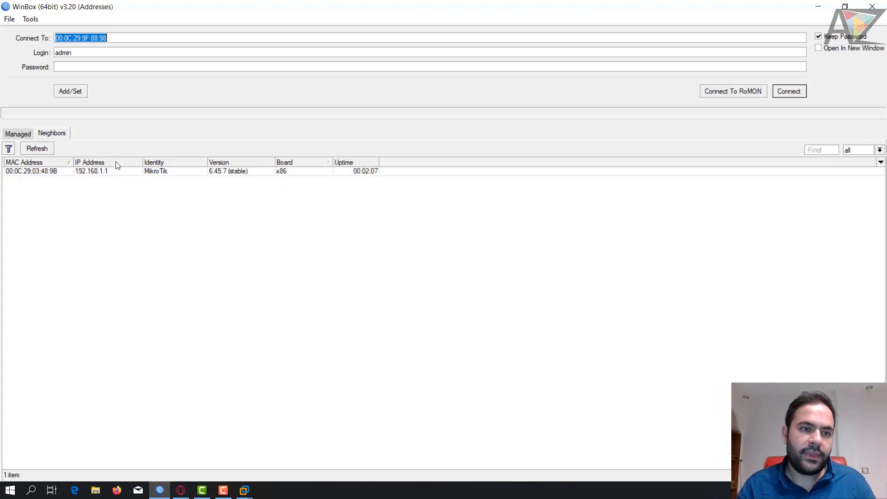
left_click(39, 172)
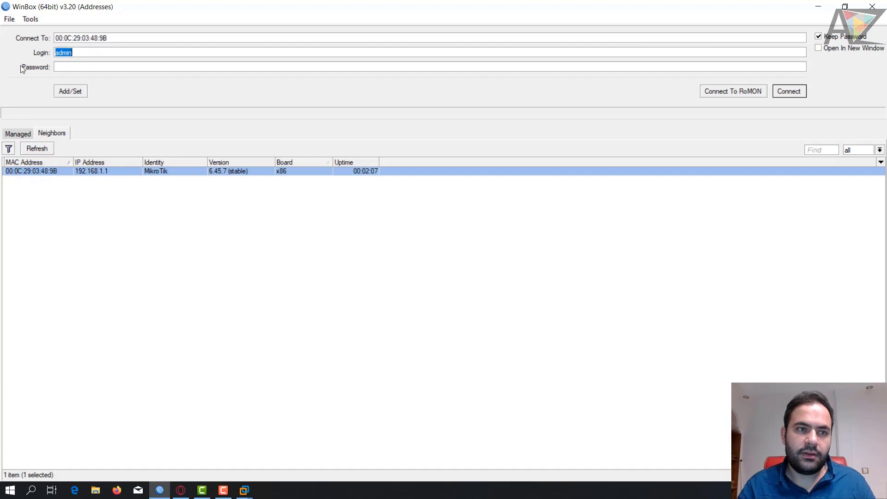
left_click(779, 89)
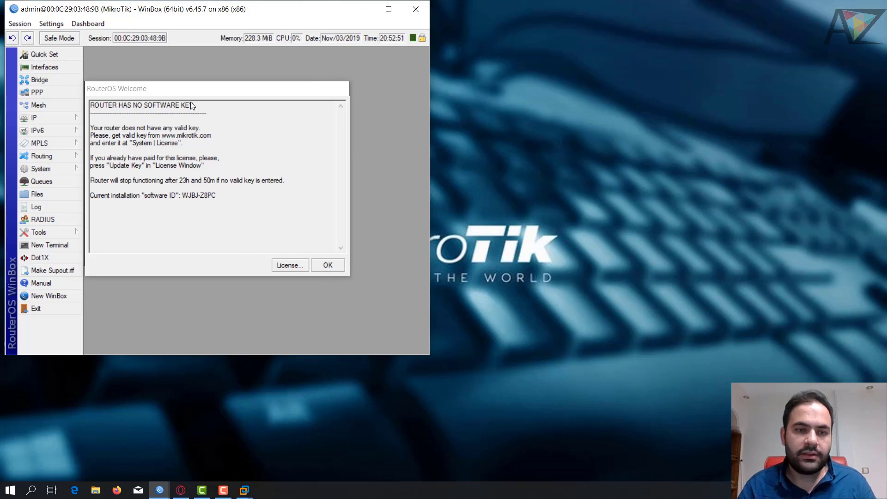
left_click(316, 271)
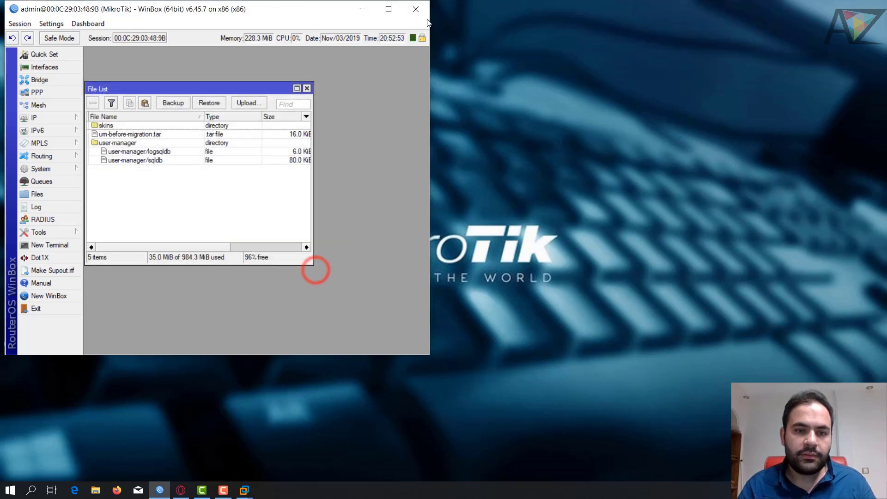
left_click(307, 87)
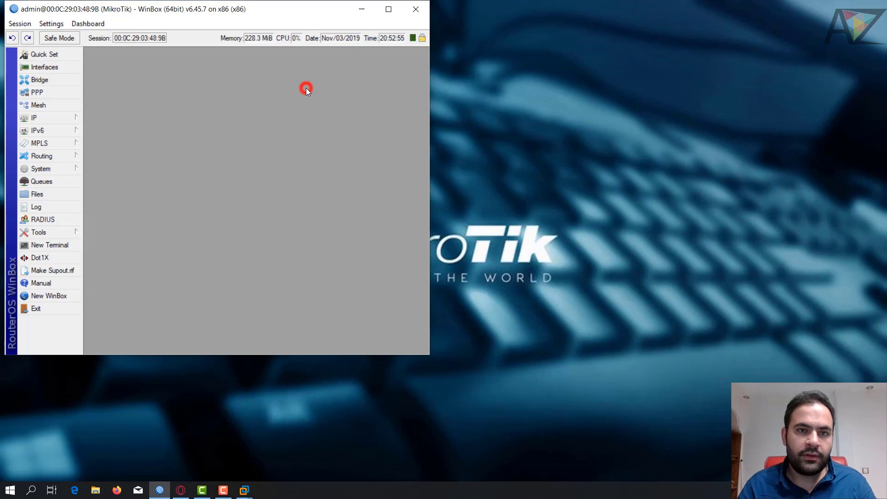